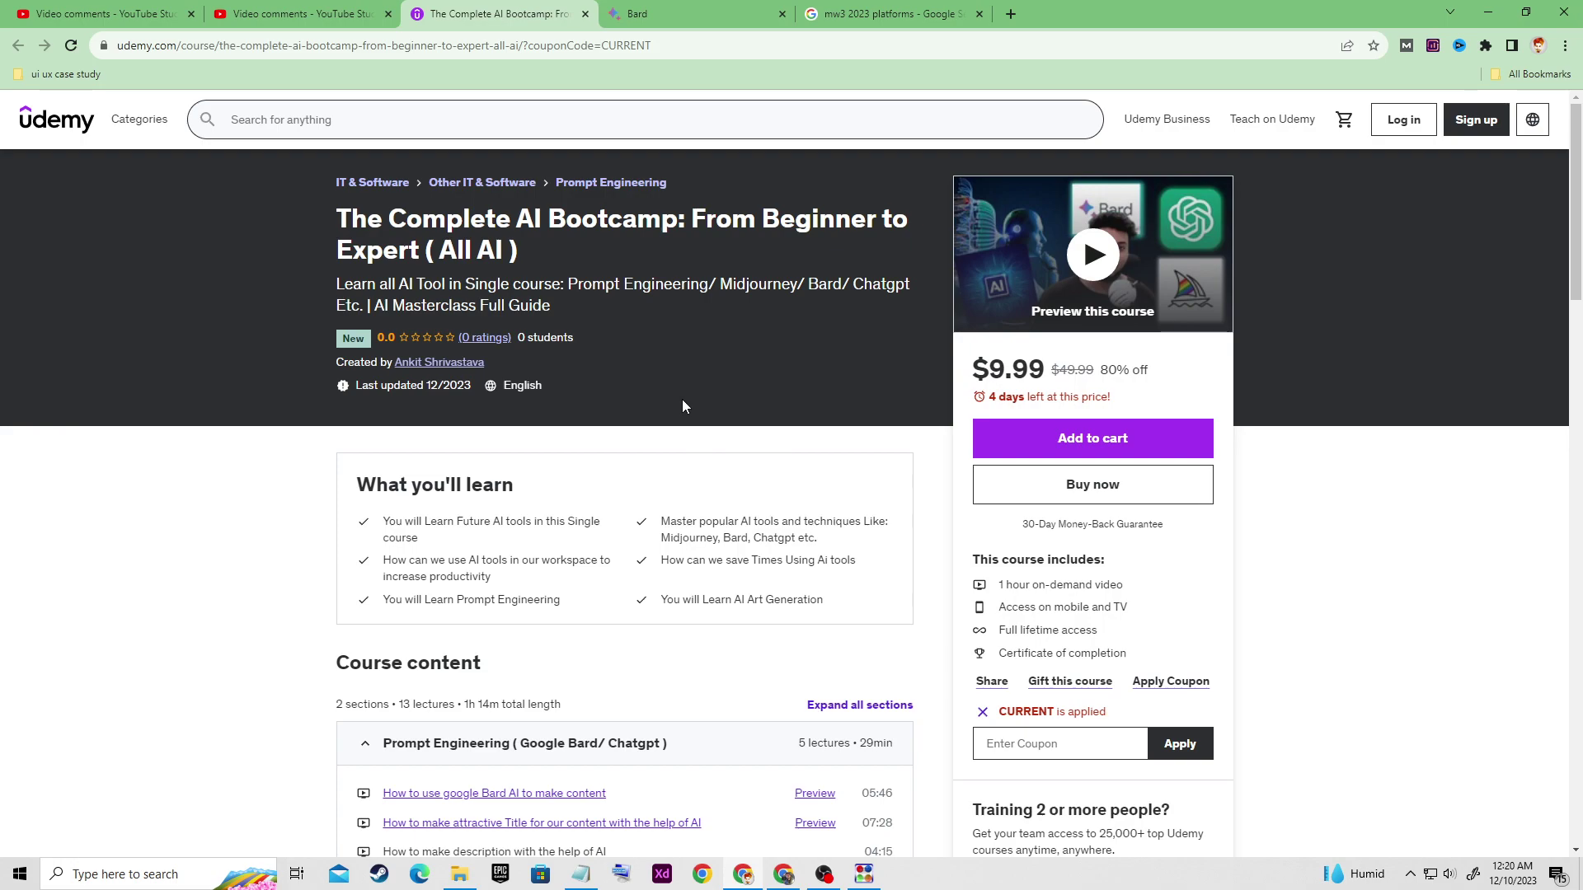
# - Minimize Chrome to reveal the desktop with a Steam update in progress
pyautogui.press('super+d')
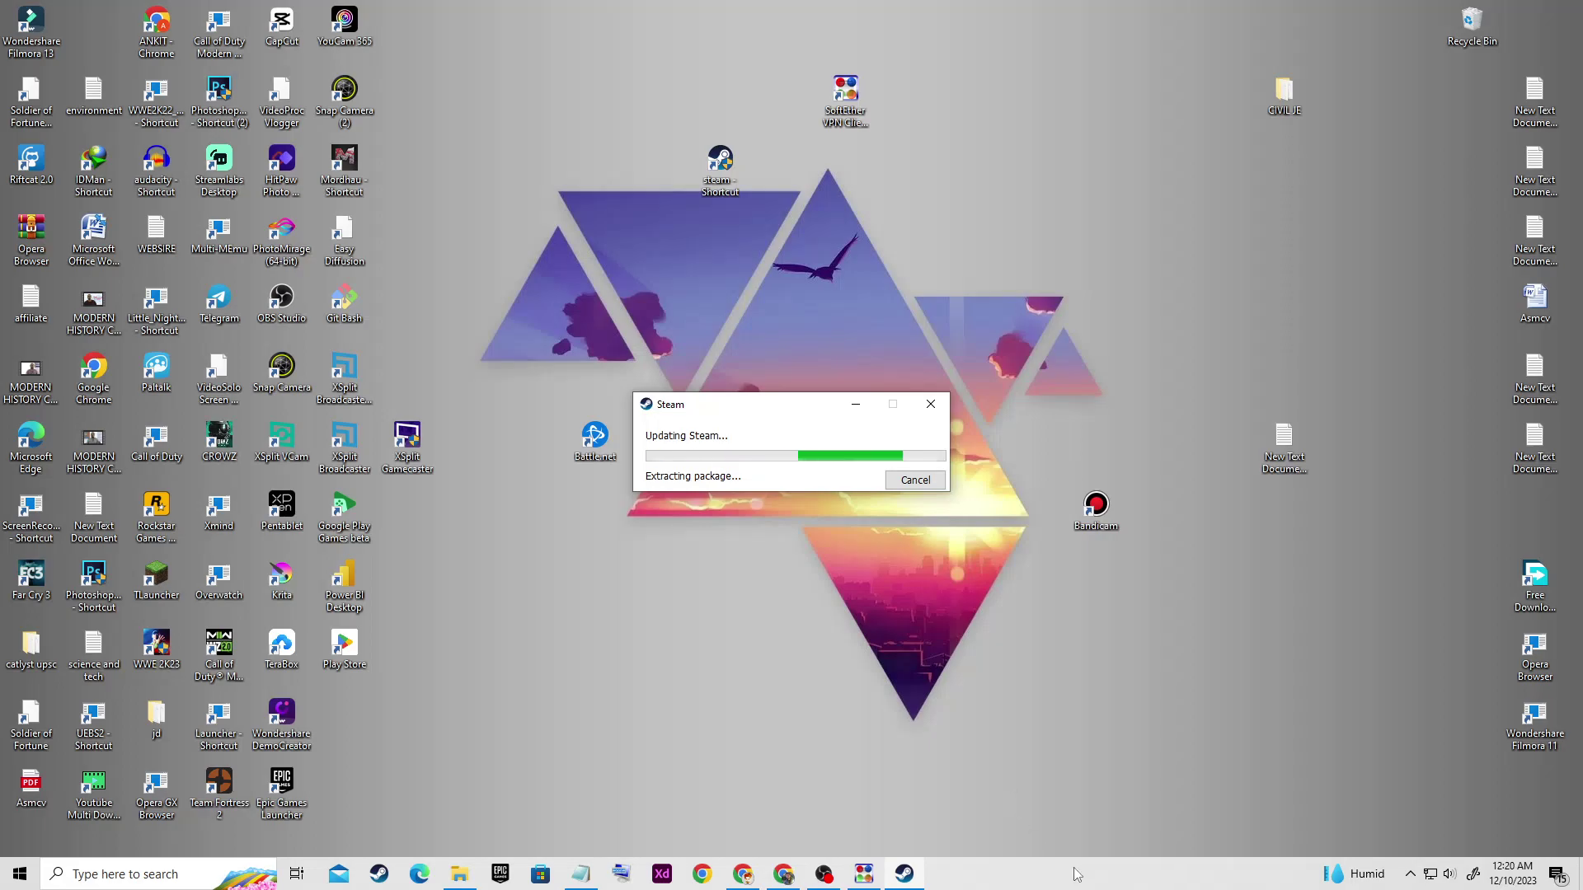
# - End the Steam (32 bit) process in Task Manager, then close Task Manager
pyautogui.click(1071, 878)
pyautogui.rightClick(1071, 878)
pyautogui.click(1101, 793)
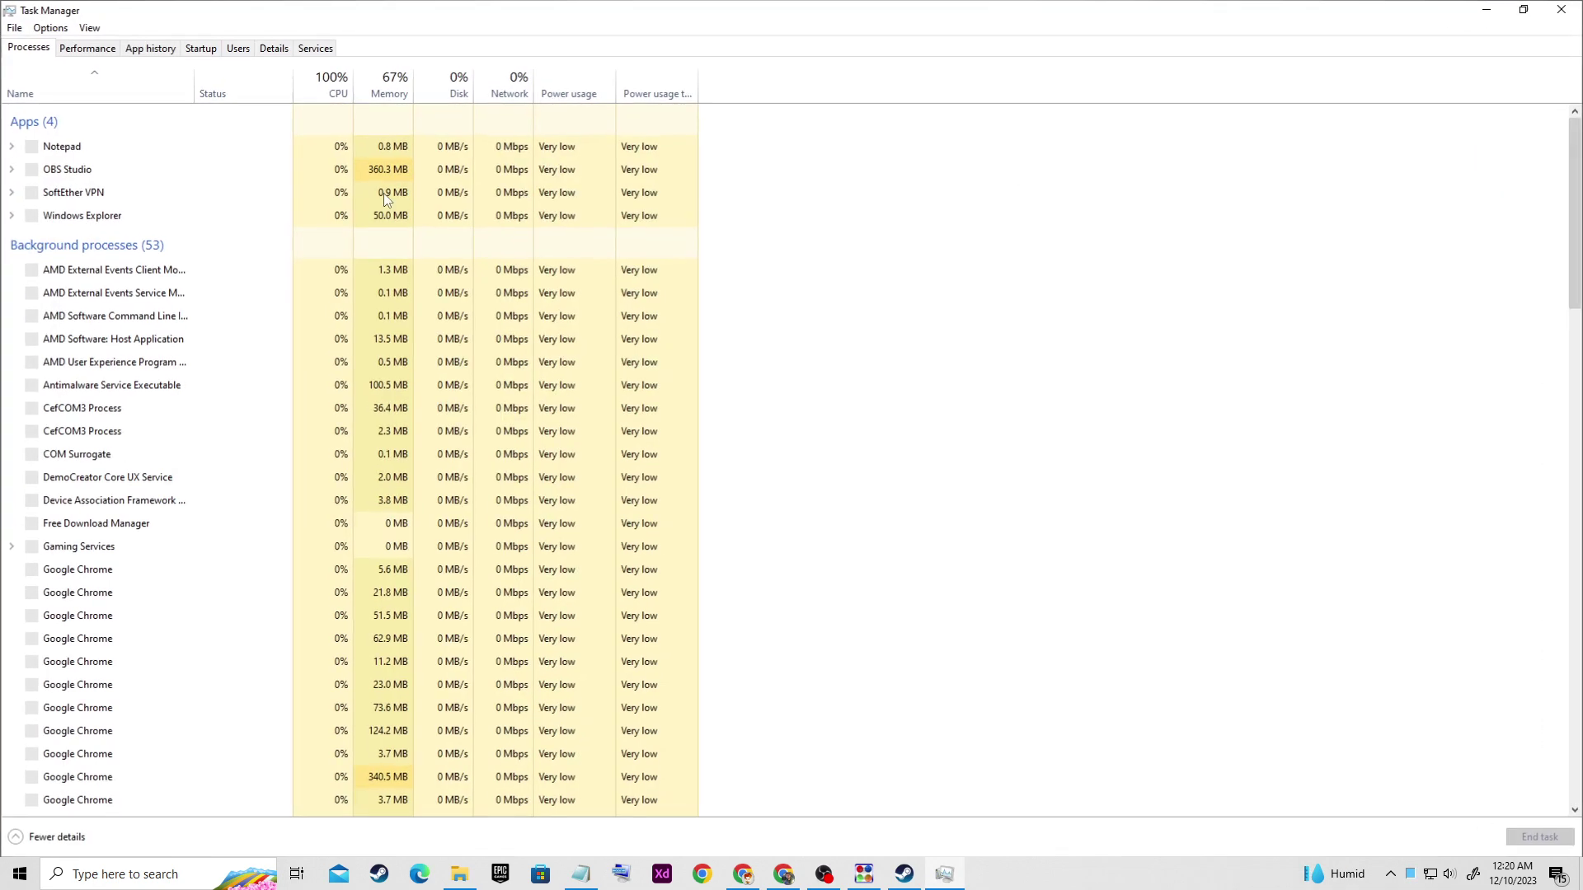
pyautogui.click(114, 239)
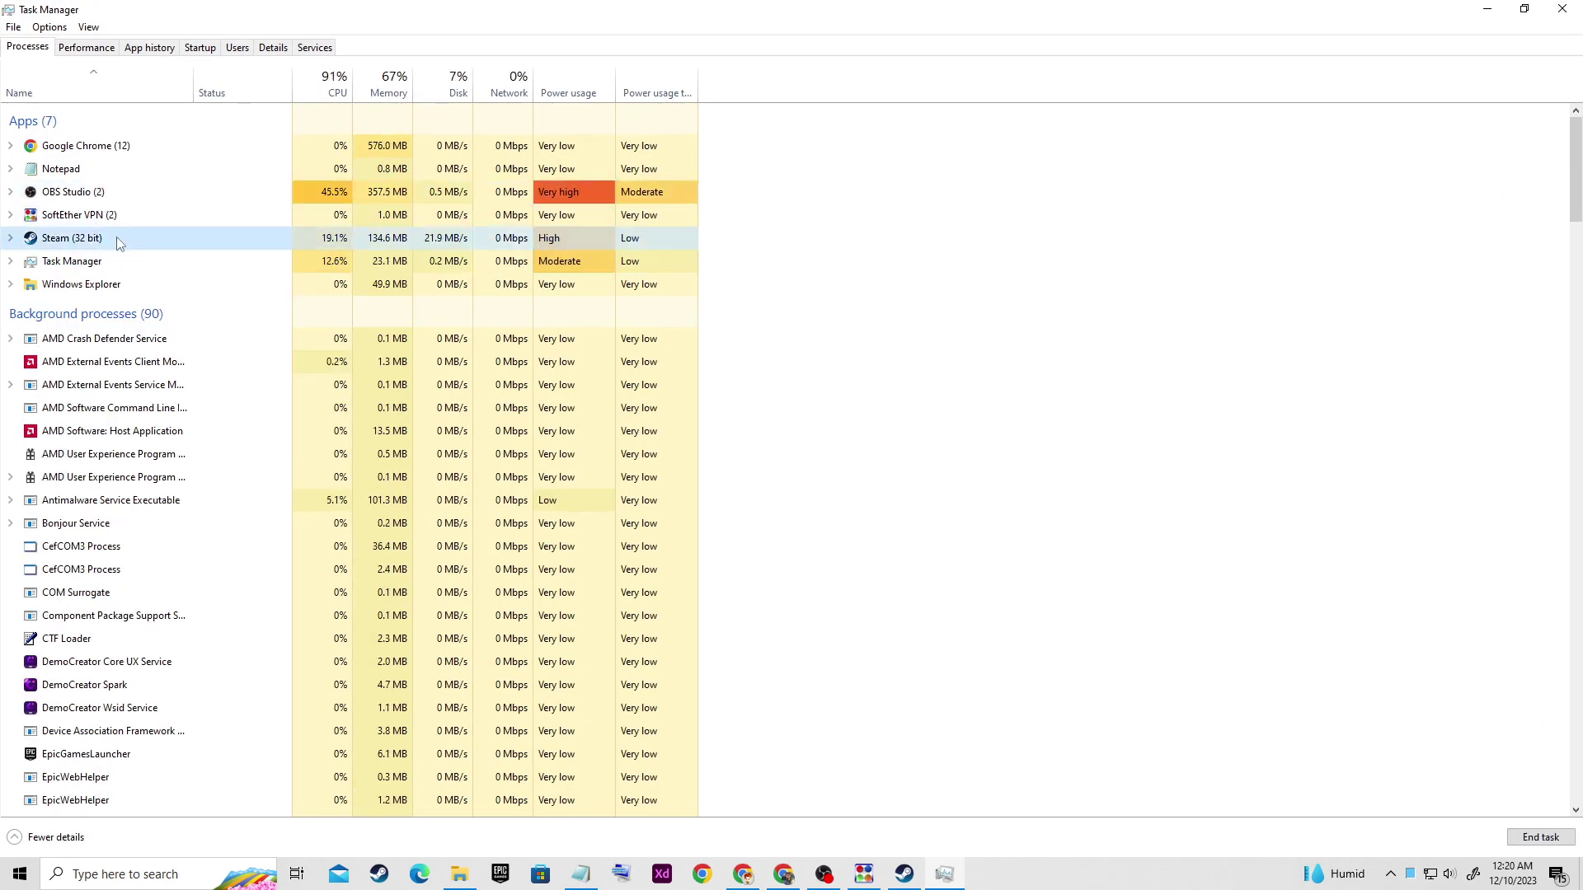
pyautogui.click(1540, 838)
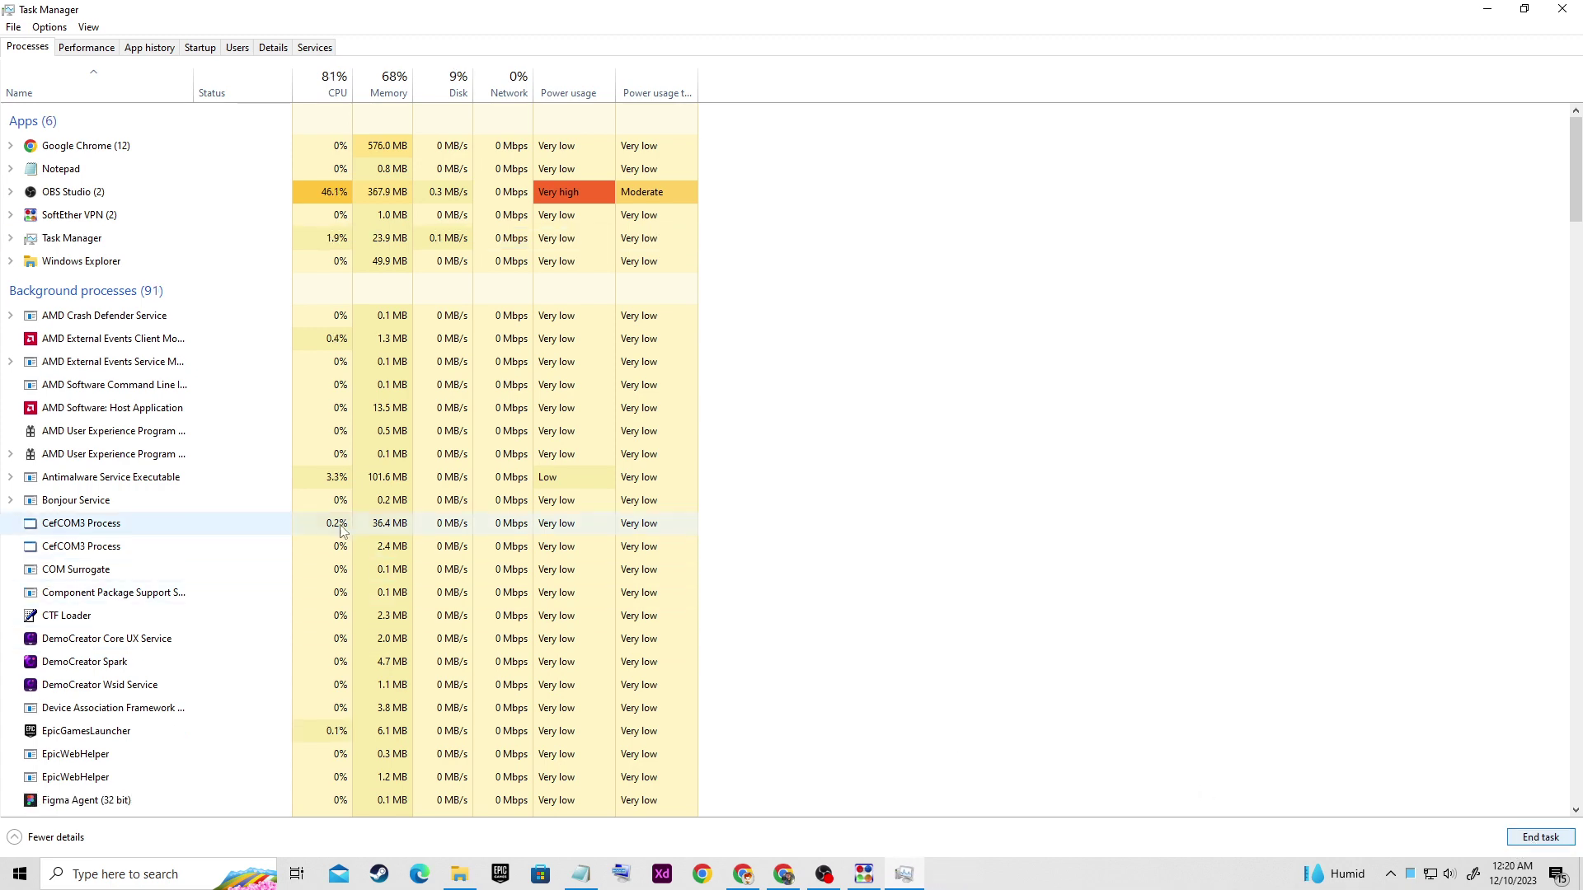
pyautogui.click(334, 524)
pyautogui.scroll(-2, 334, 566)
pyautogui.scroll(-2, 334, 566)
pyautogui.scroll(-2, 334, 567)
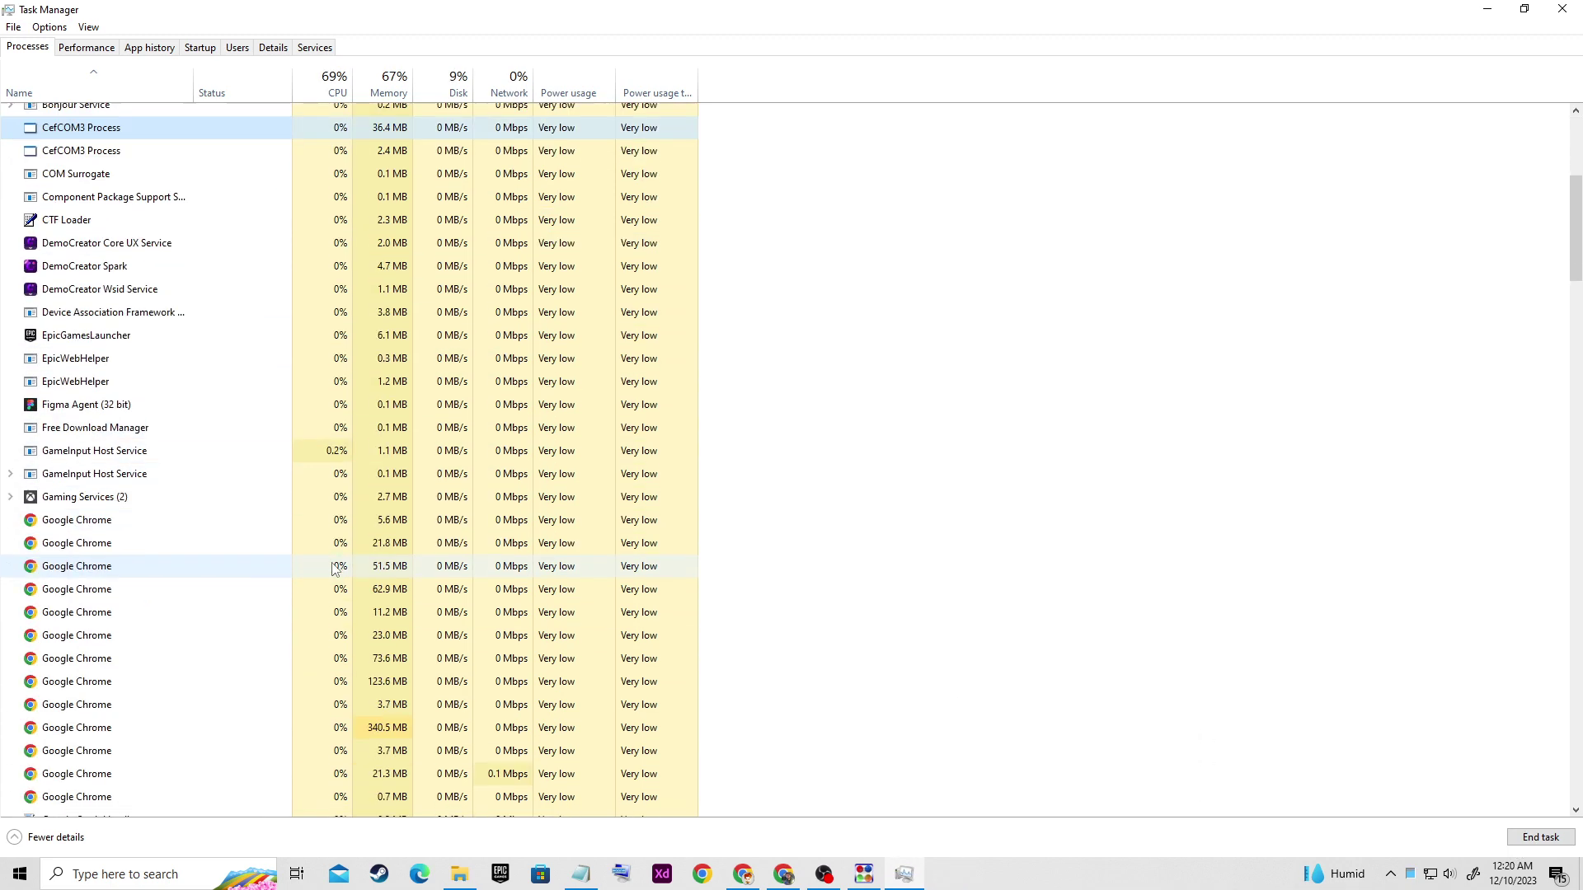
pyautogui.scroll(-2, 334, 567)
pyautogui.scroll(-3, 334, 568)
pyautogui.scroll(-2, 334, 567)
pyautogui.scroll(-3, 334, 567)
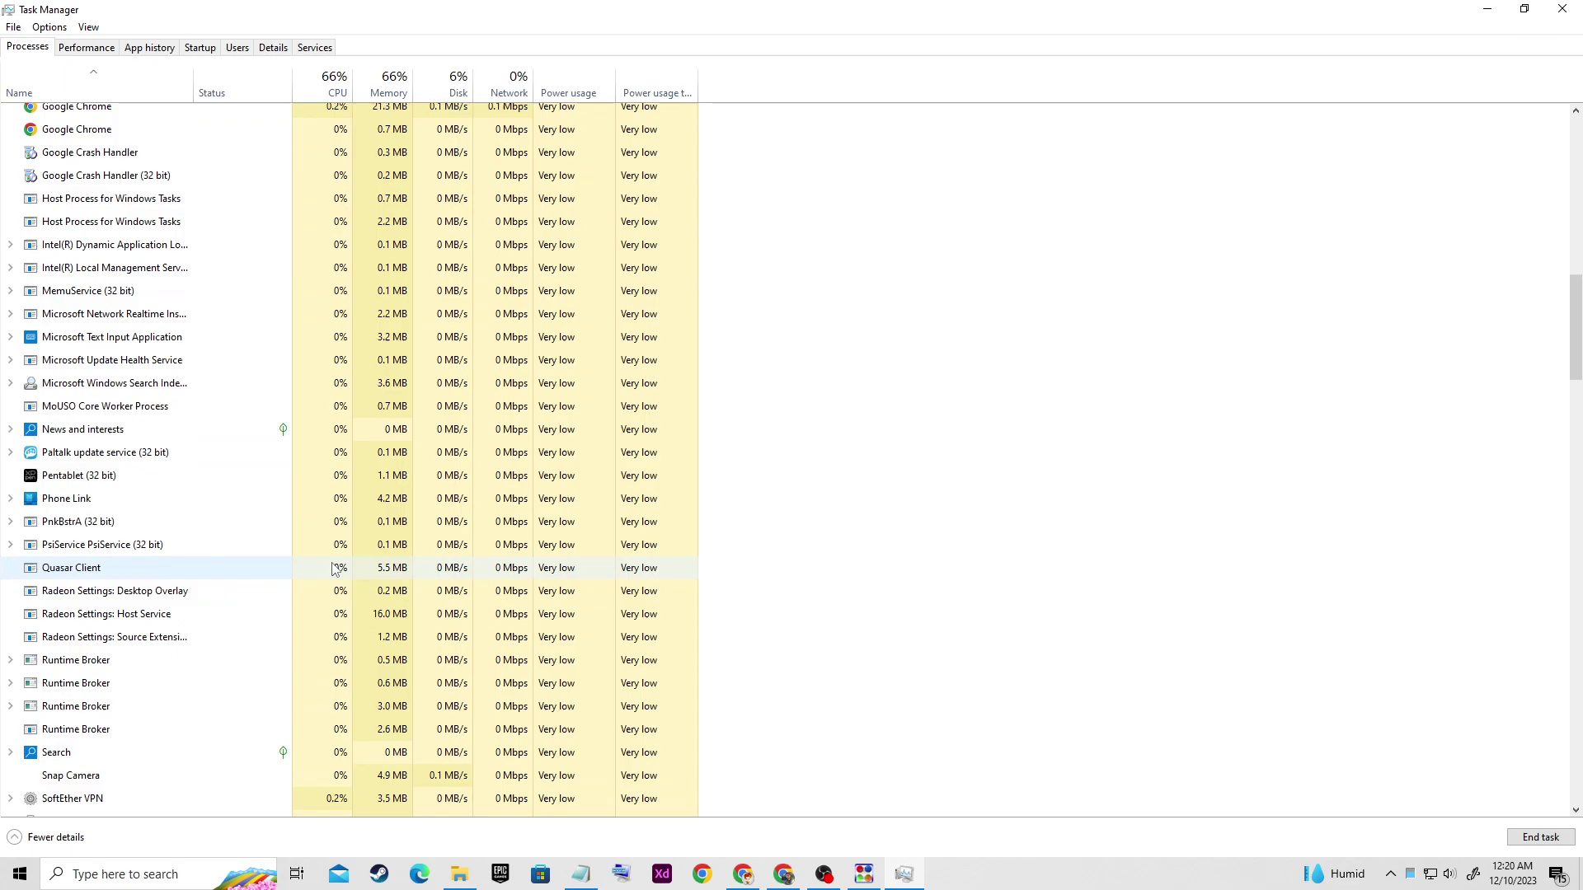
pyautogui.scroll(-2, 334, 567)
pyautogui.click(1561, 9)
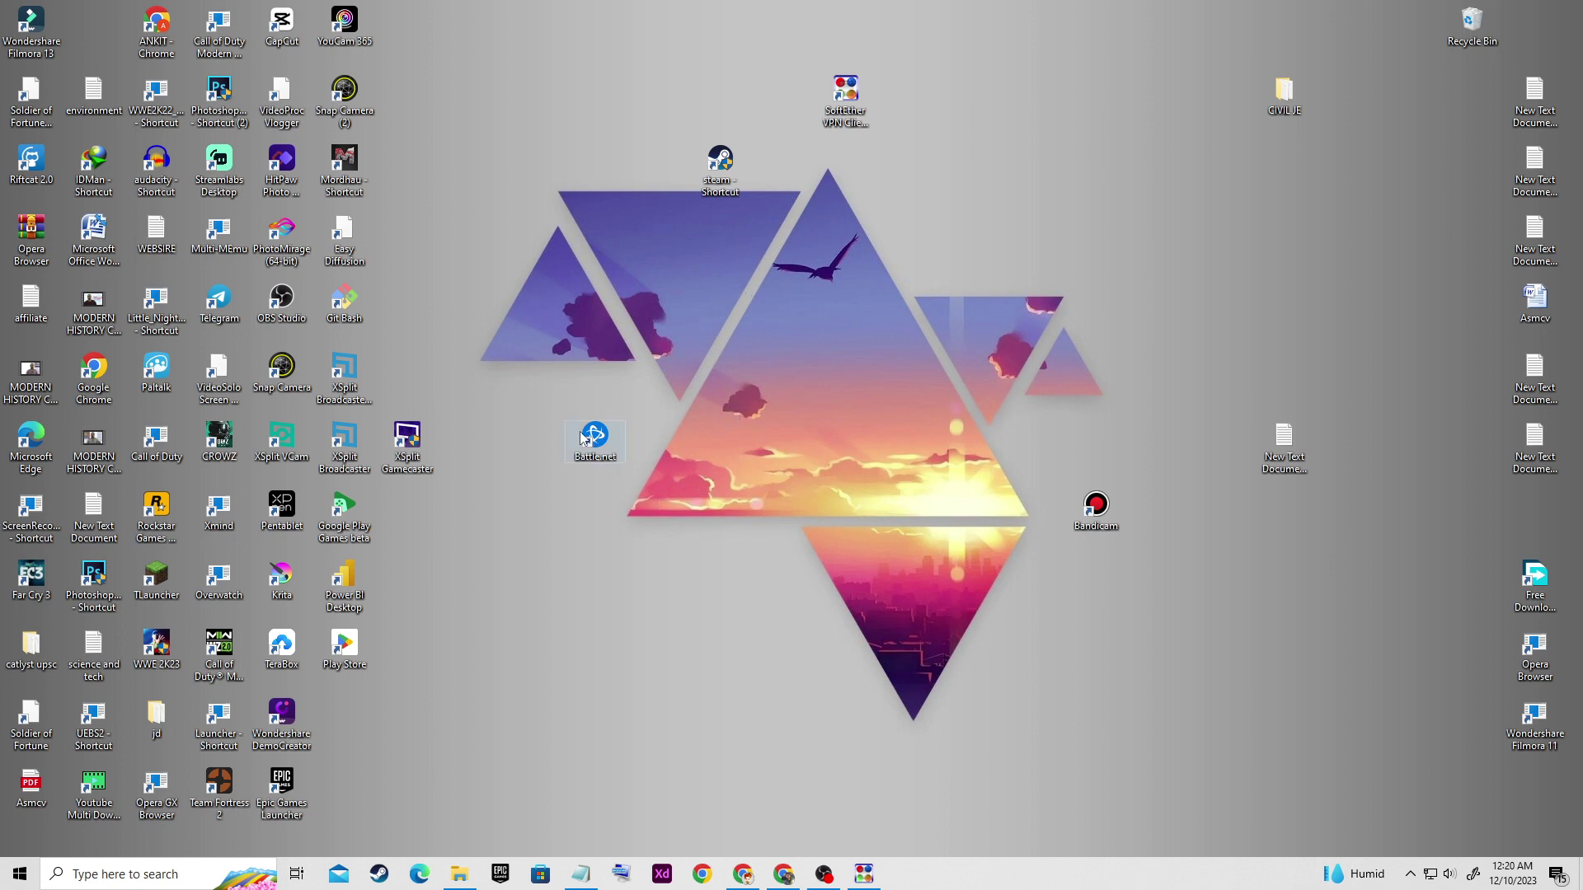
pyautogui.click(80, 872)
pyautogui.write('ru')
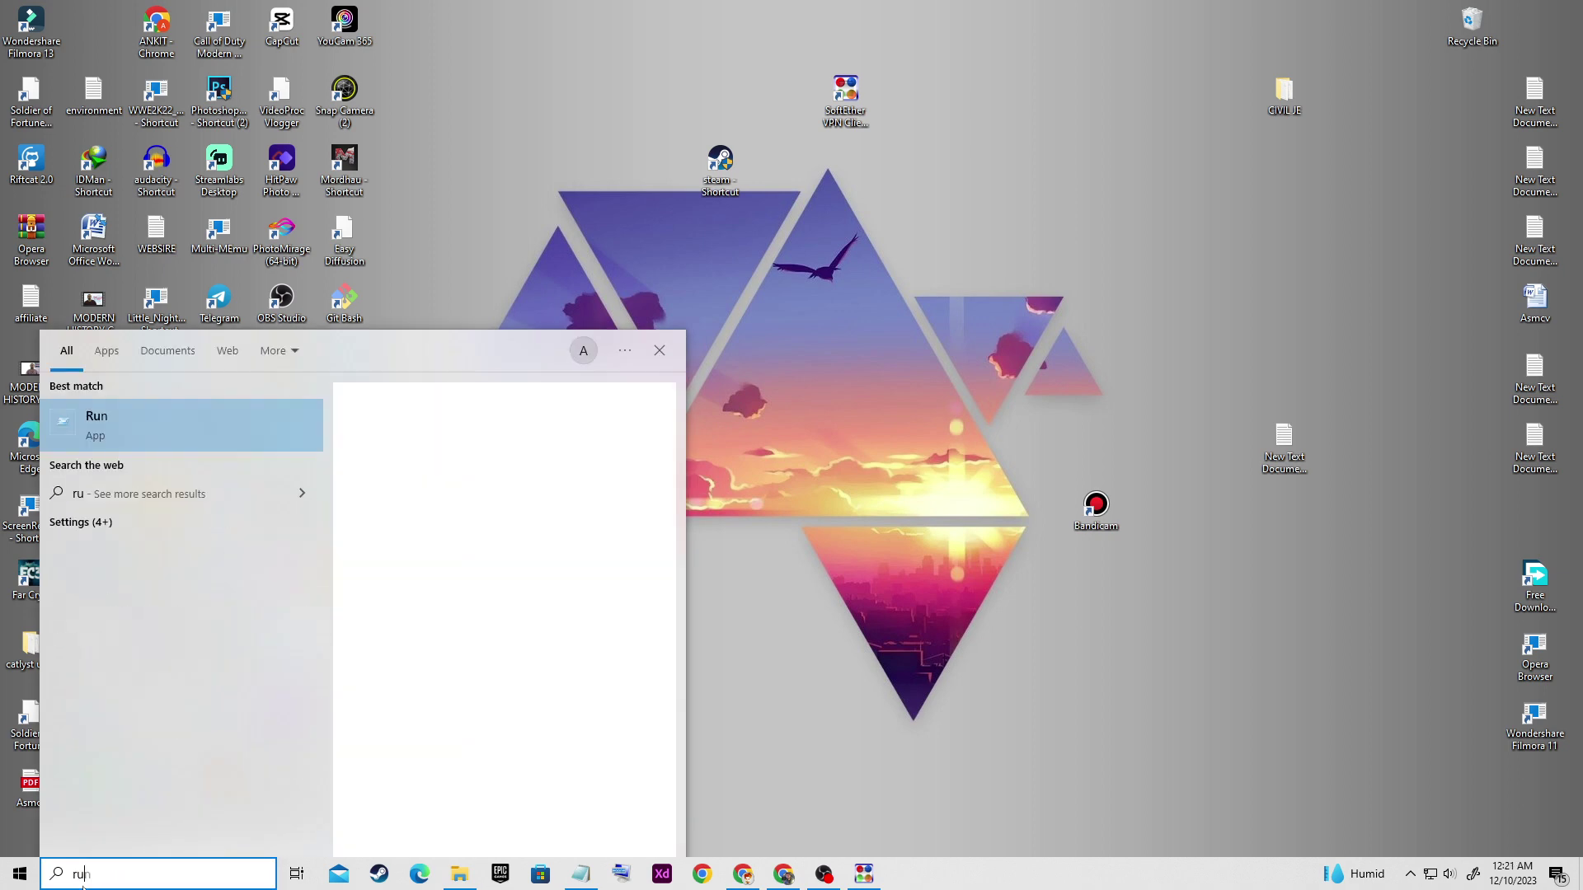
pyautogui.write('n')
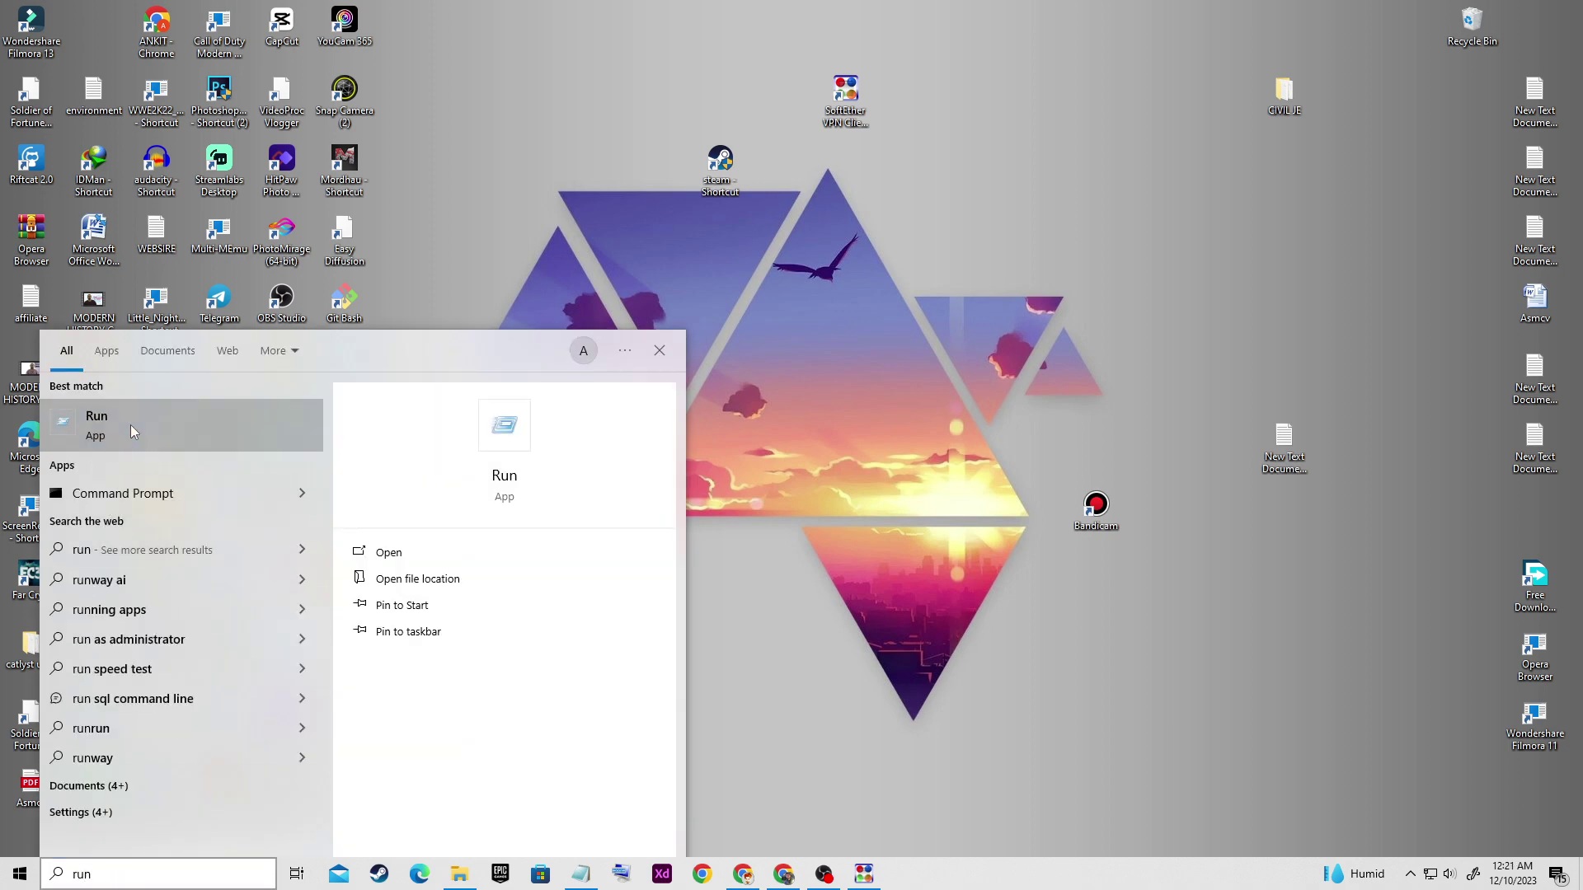
pyautogui.click(130, 425)
pyautogui.click(142, 776)
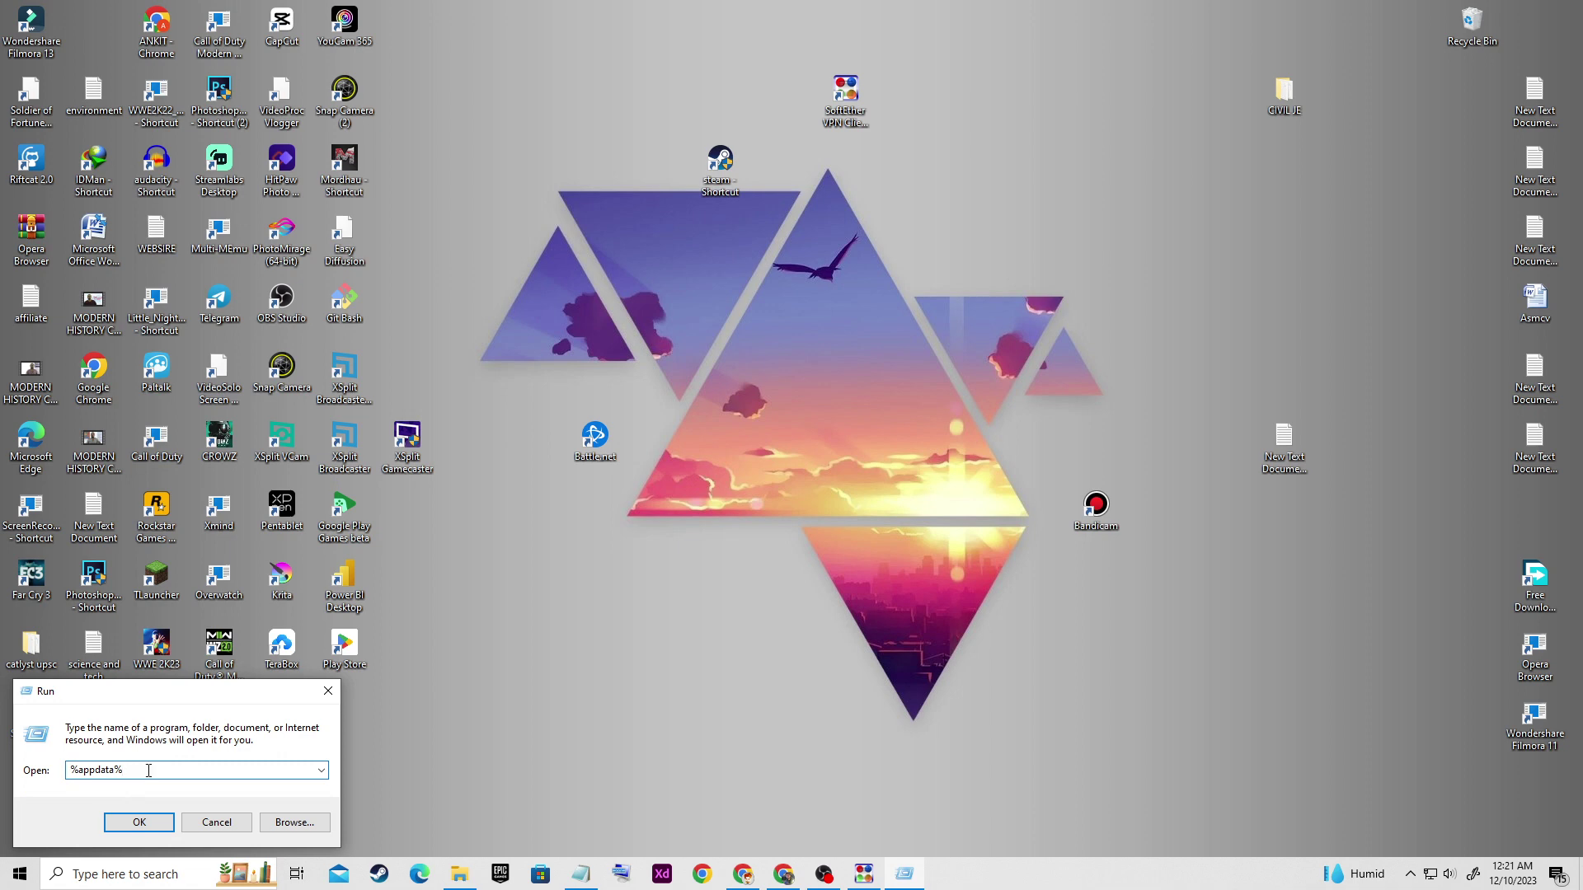
pyautogui.click(149, 824)
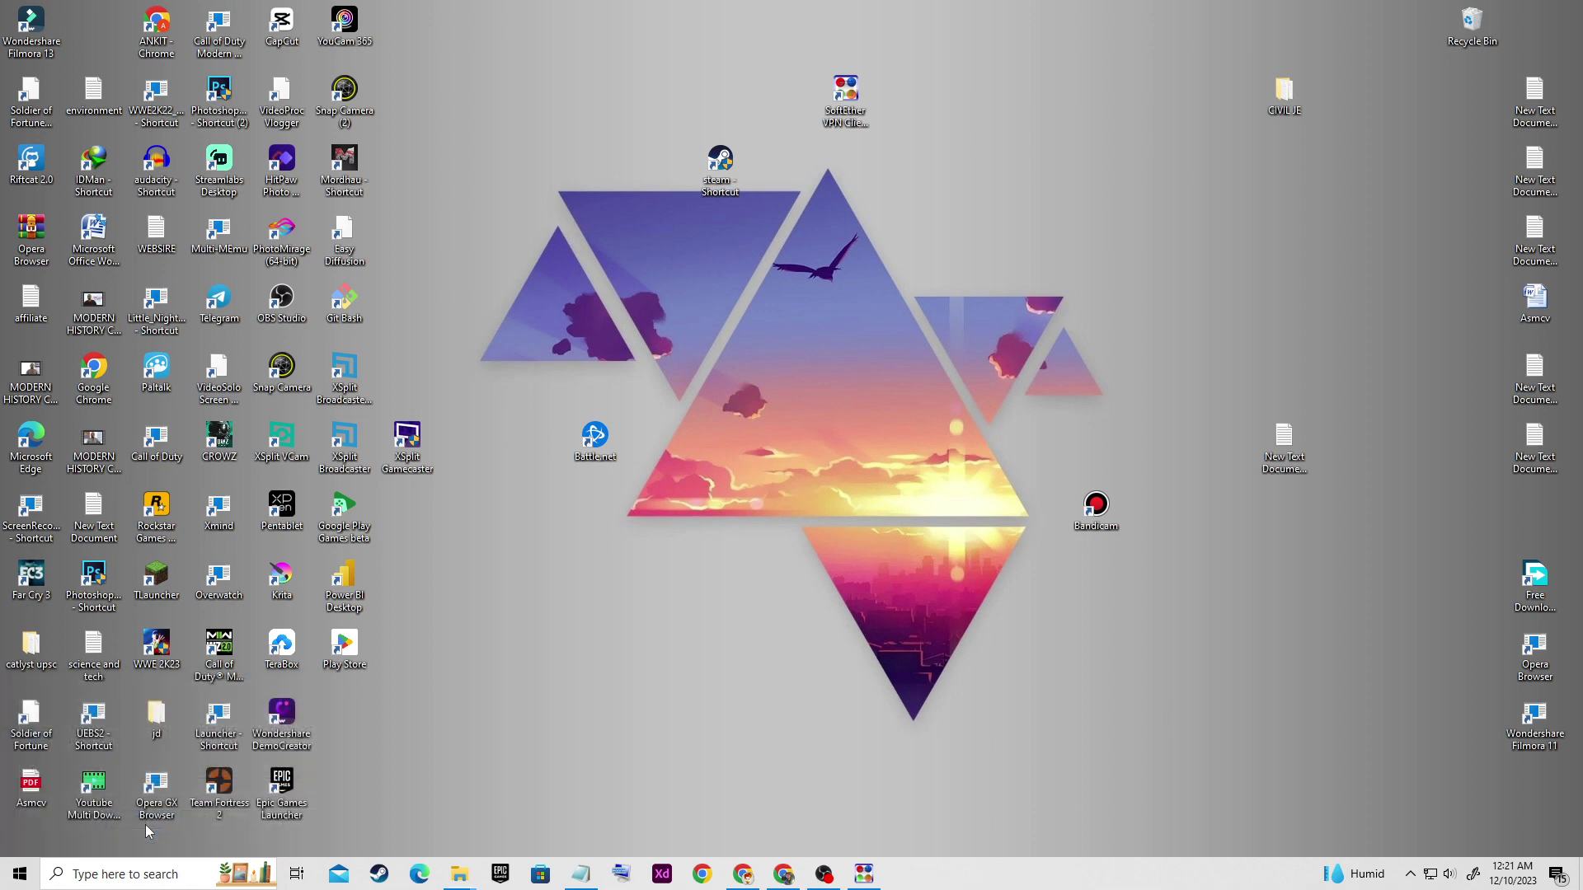
pyautogui.click(273, 293)
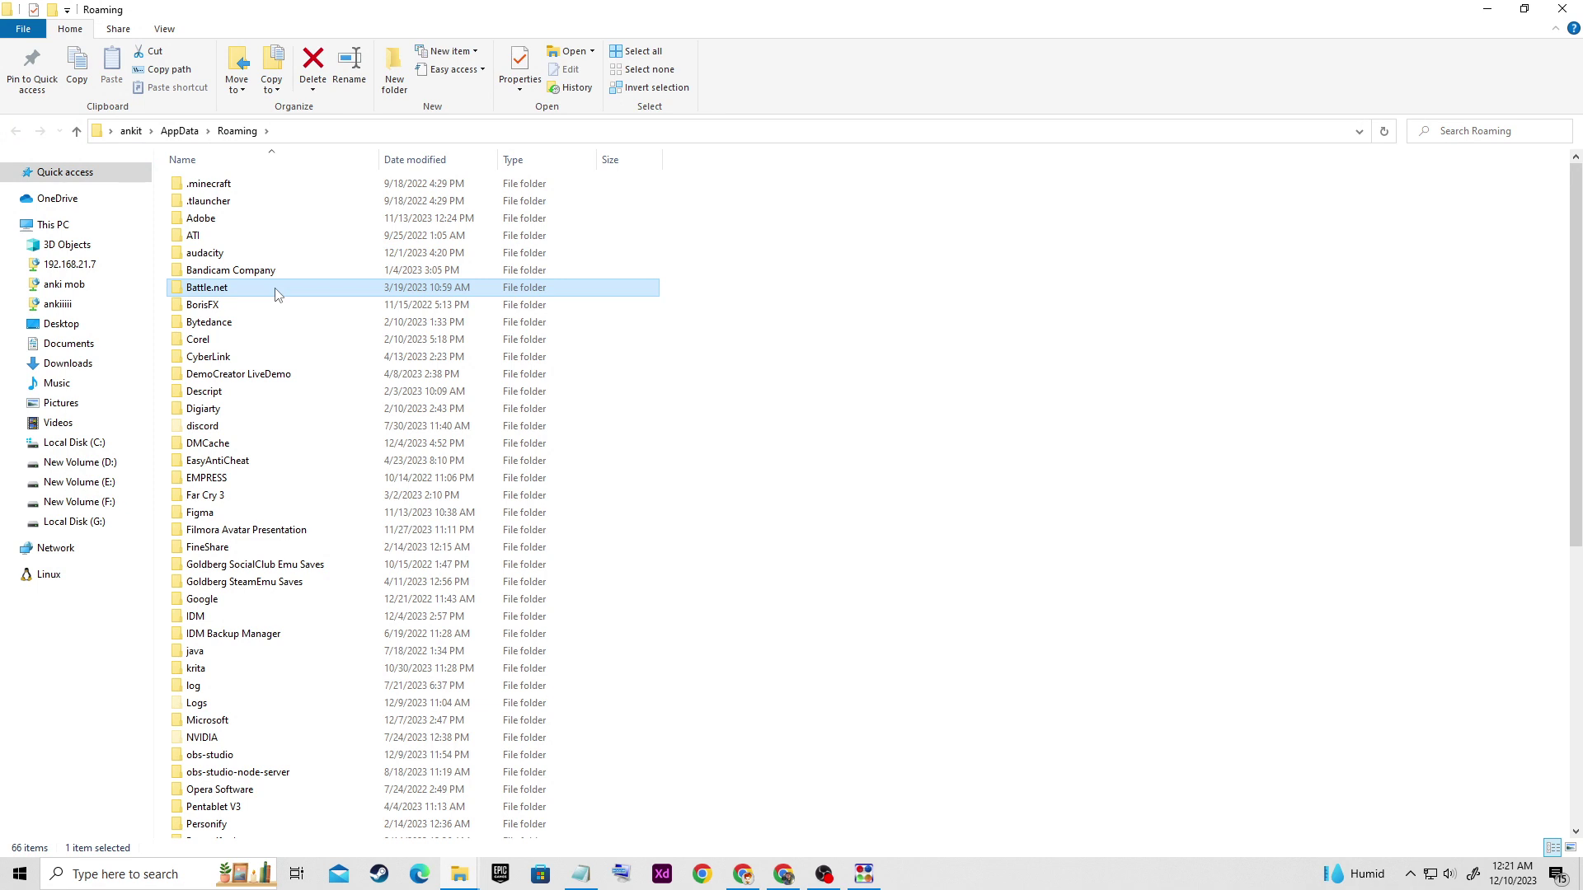
pyautogui.click(1562, 9)
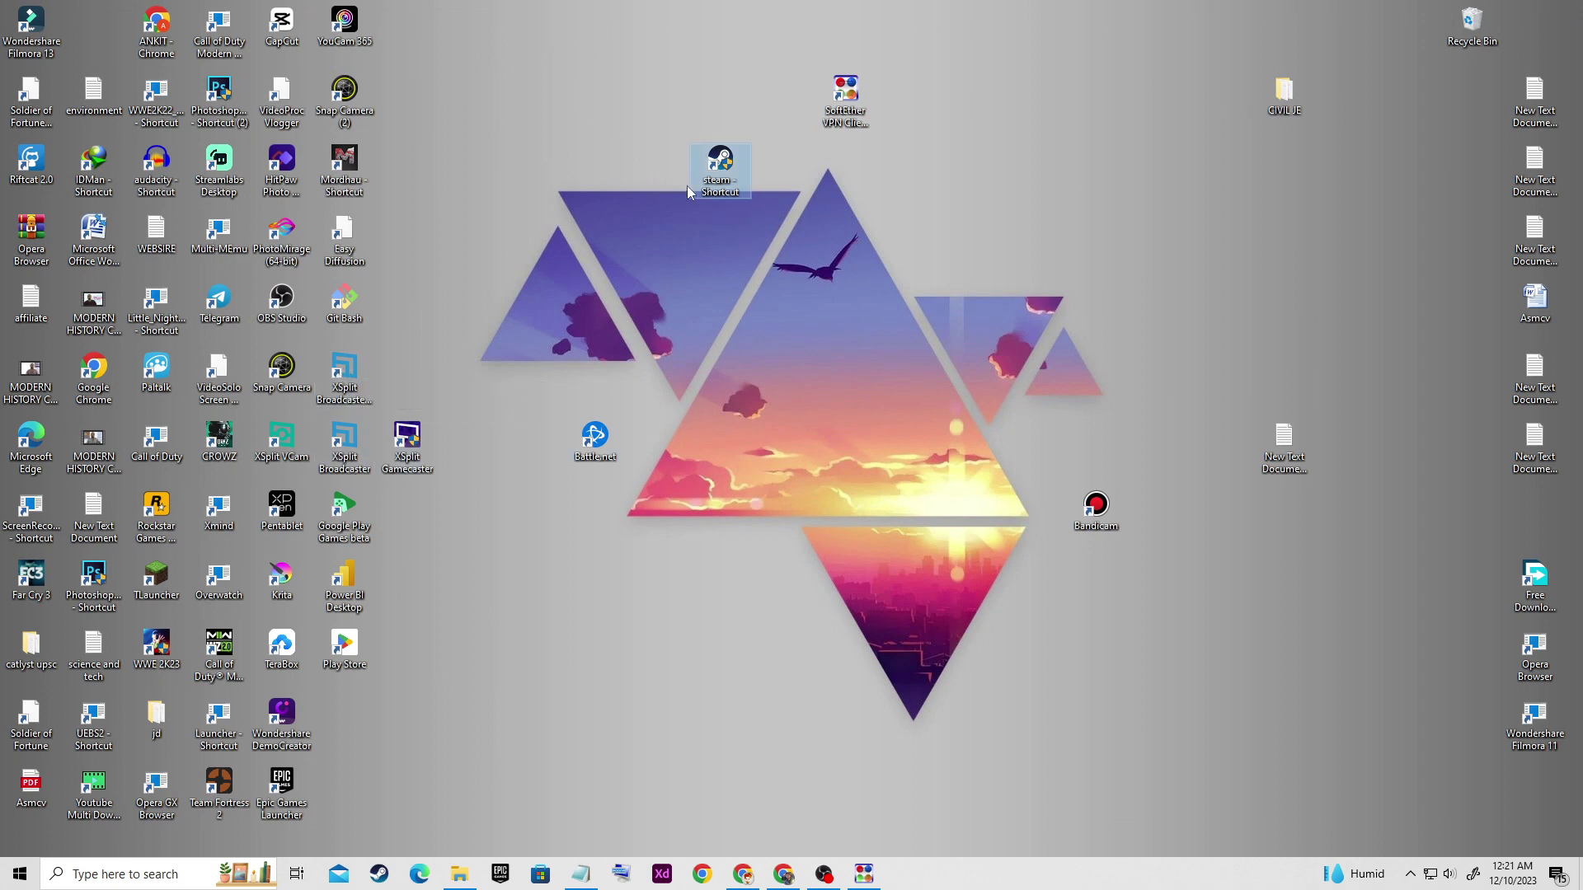
pyautogui.click(596, 443)
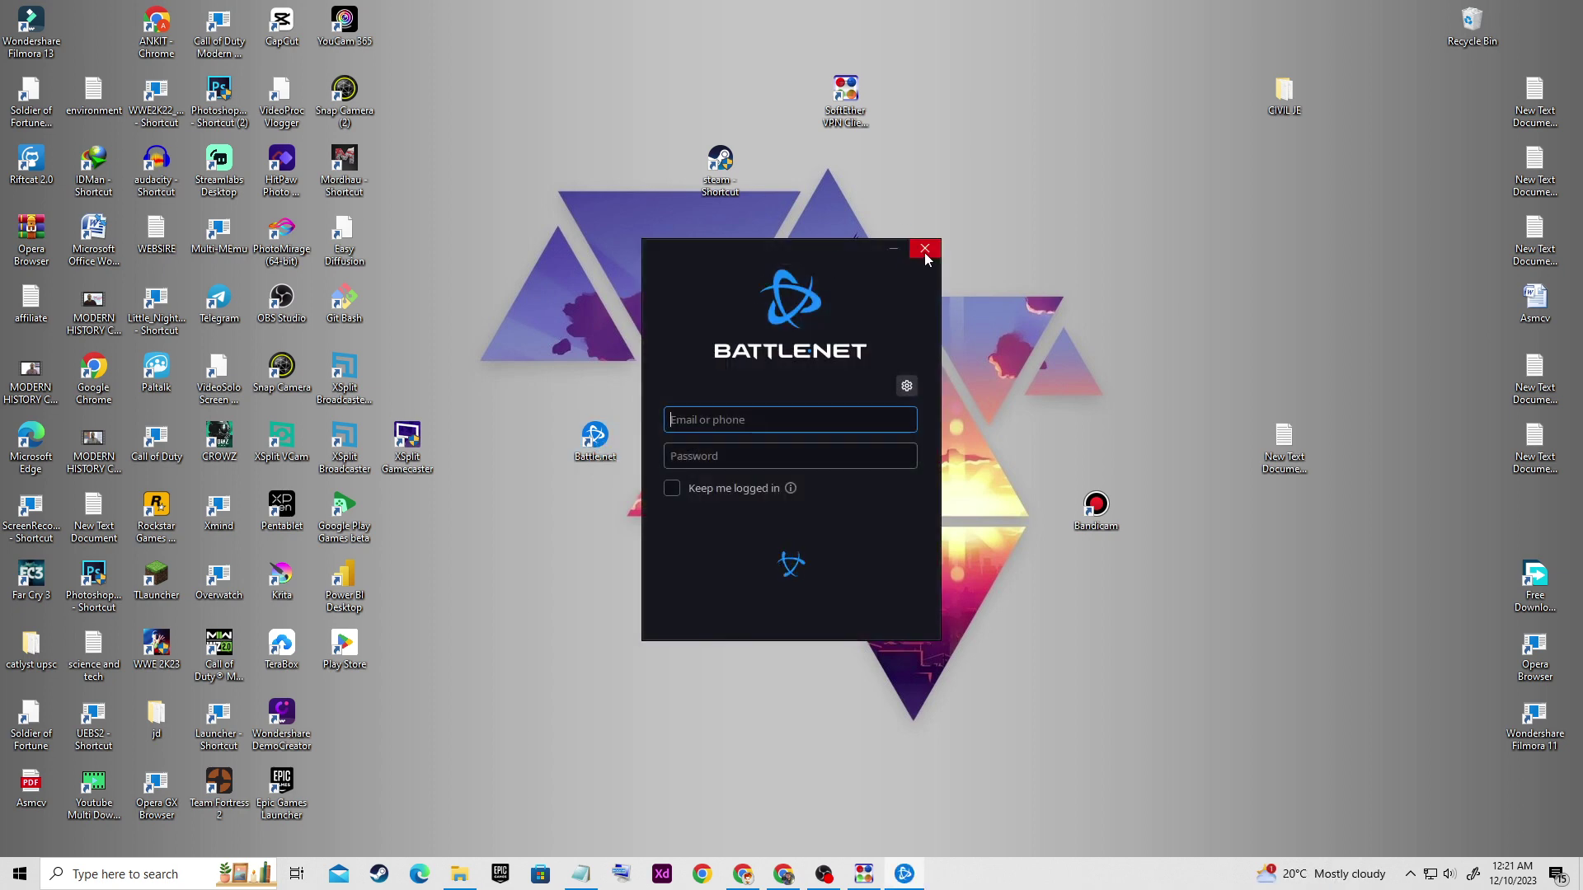
pyautogui.click(924, 252)
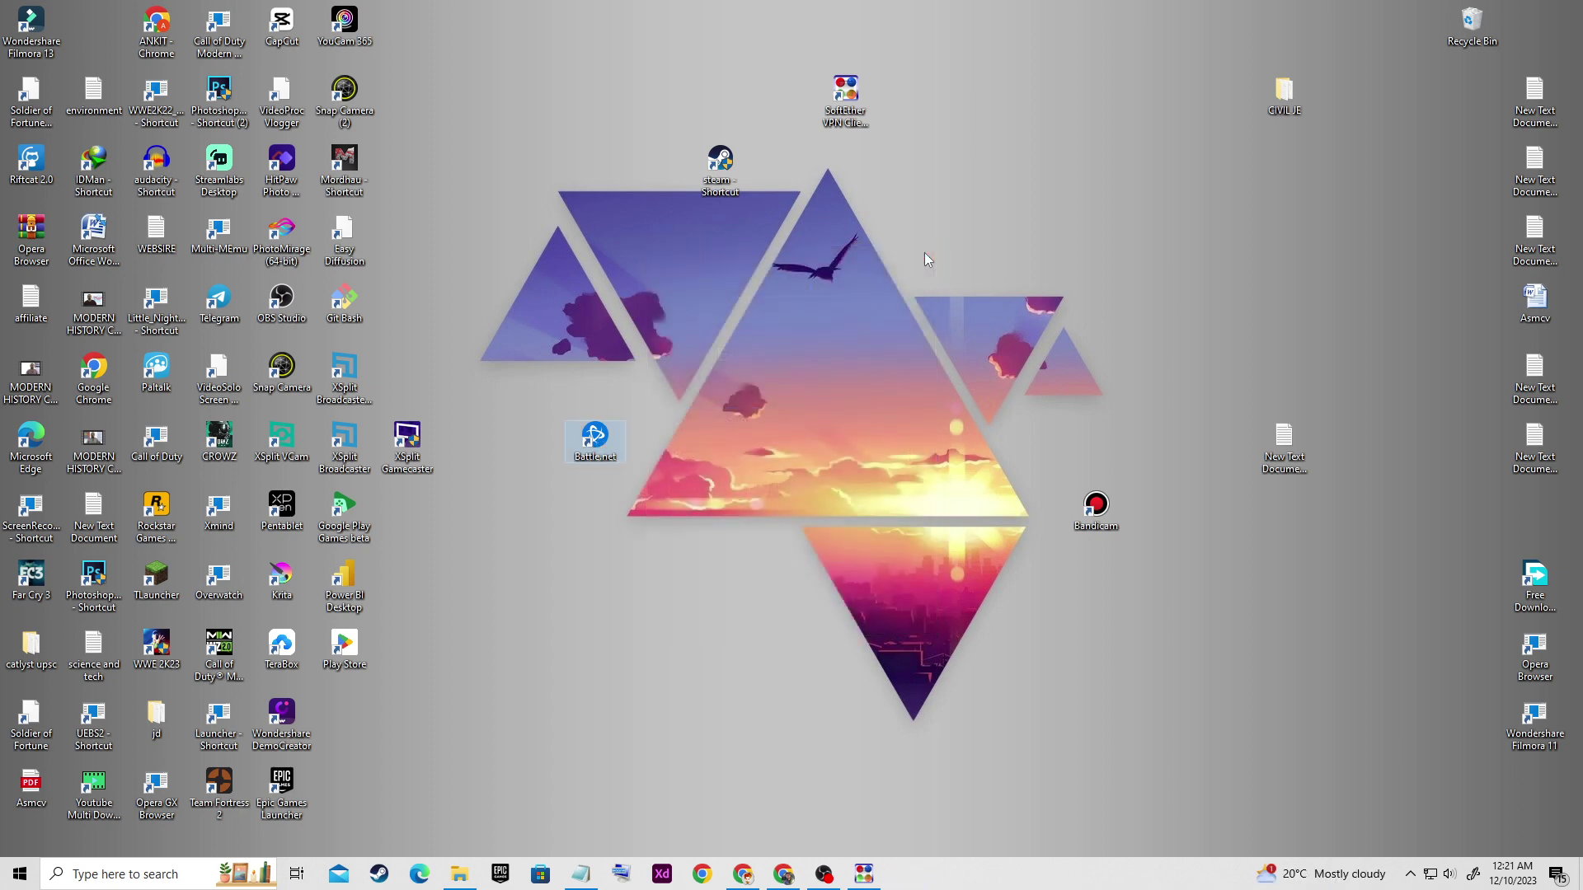
# - Open Documents in File Explorer and select the Call of Duty and Call of Duty Modern Warfare folders
pyautogui.click(460, 866)
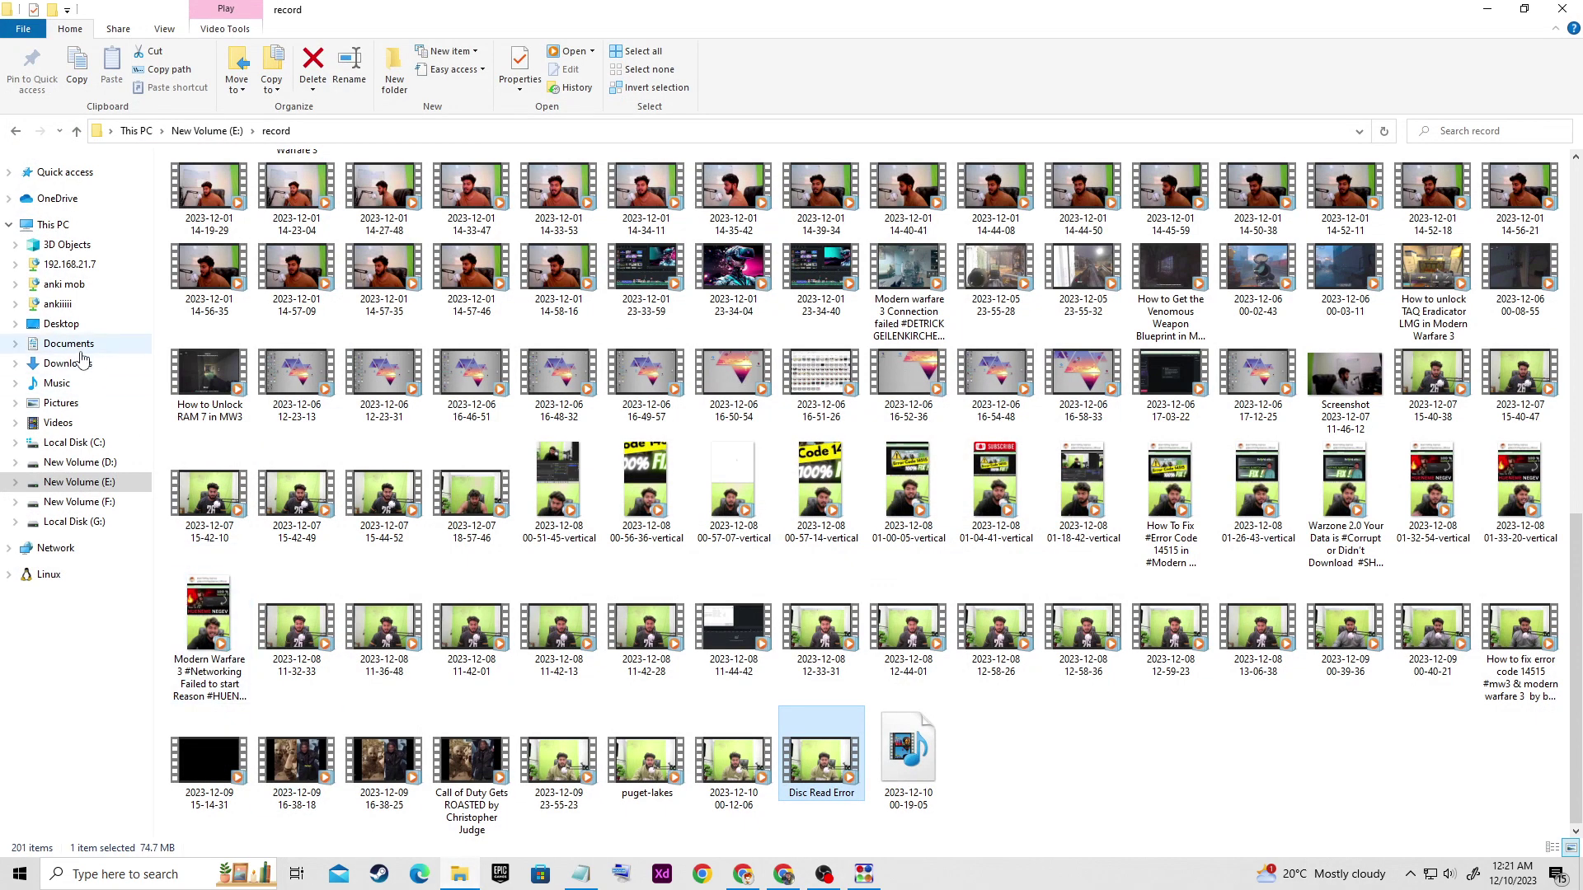
pyautogui.click(74, 347)
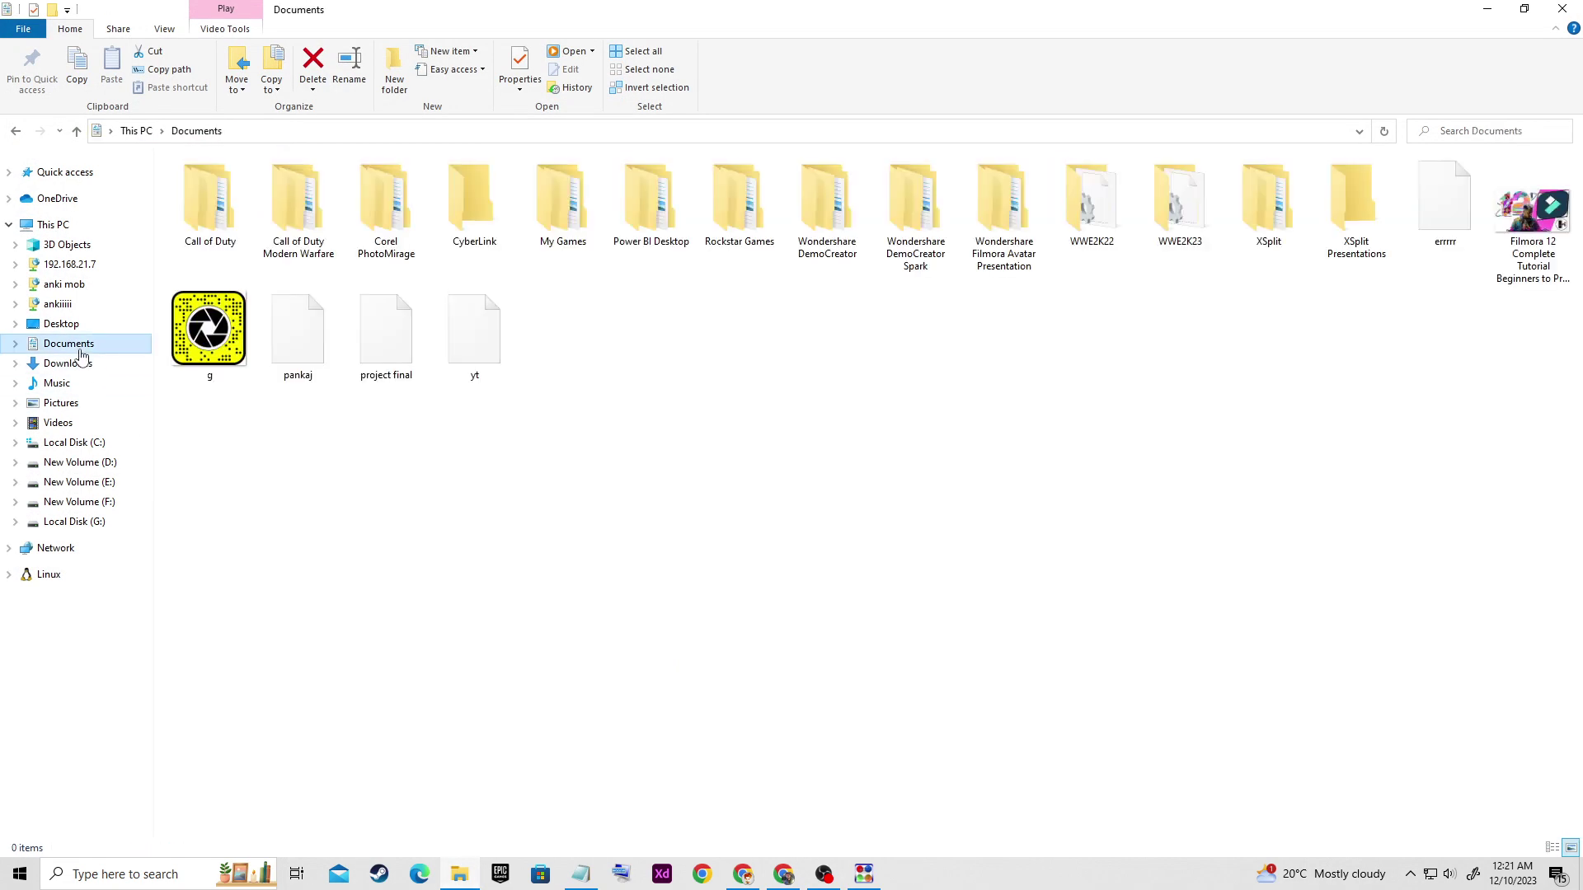
pyautogui.click(308, 207)
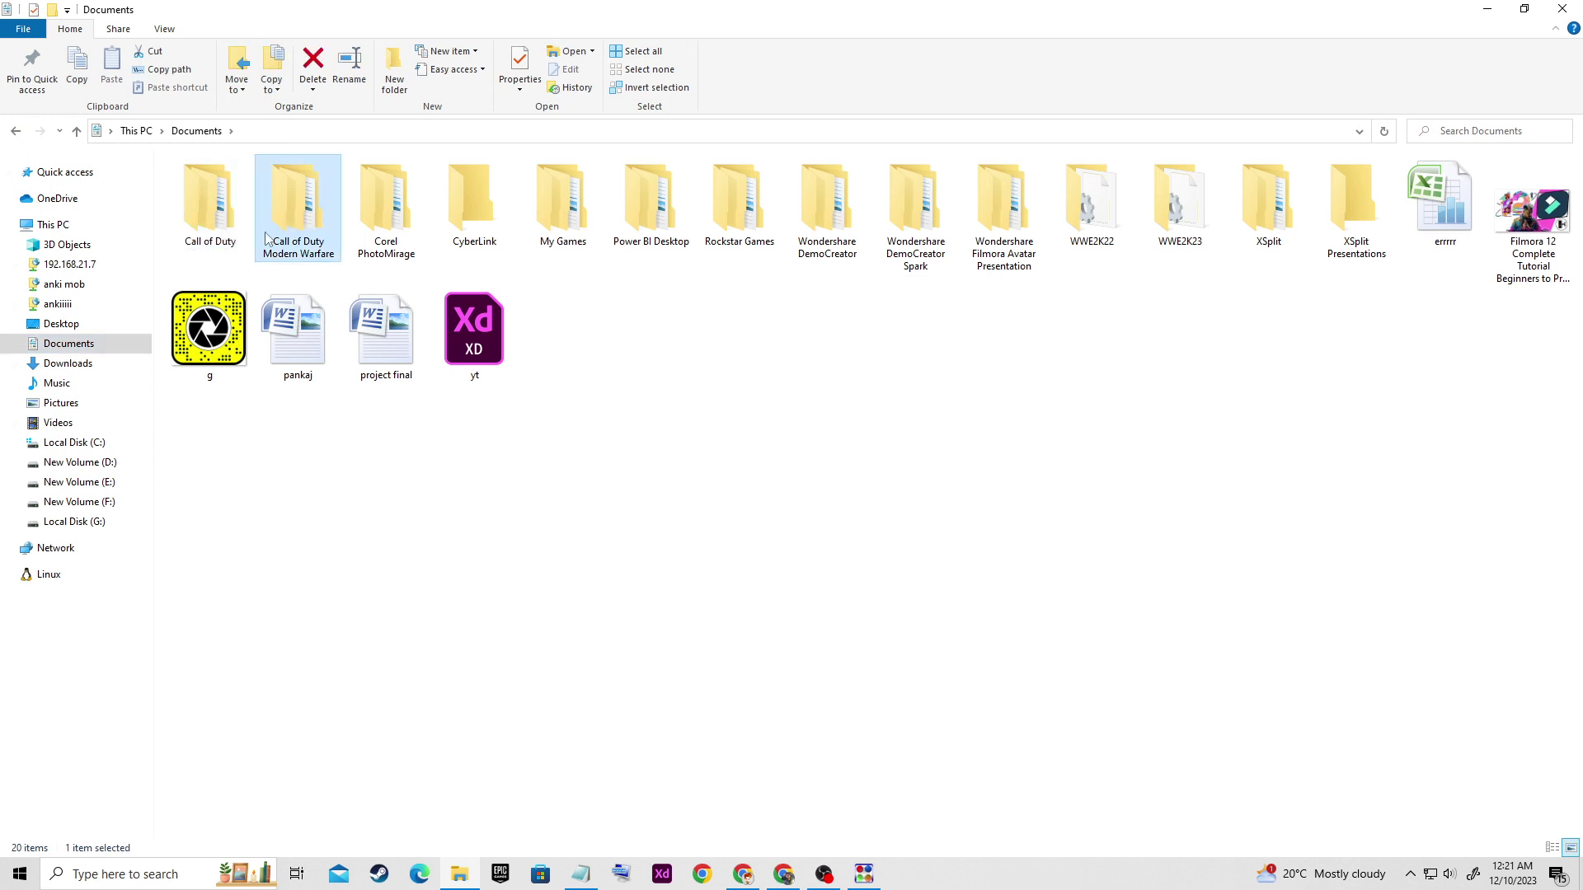
pyautogui.click(213, 220)
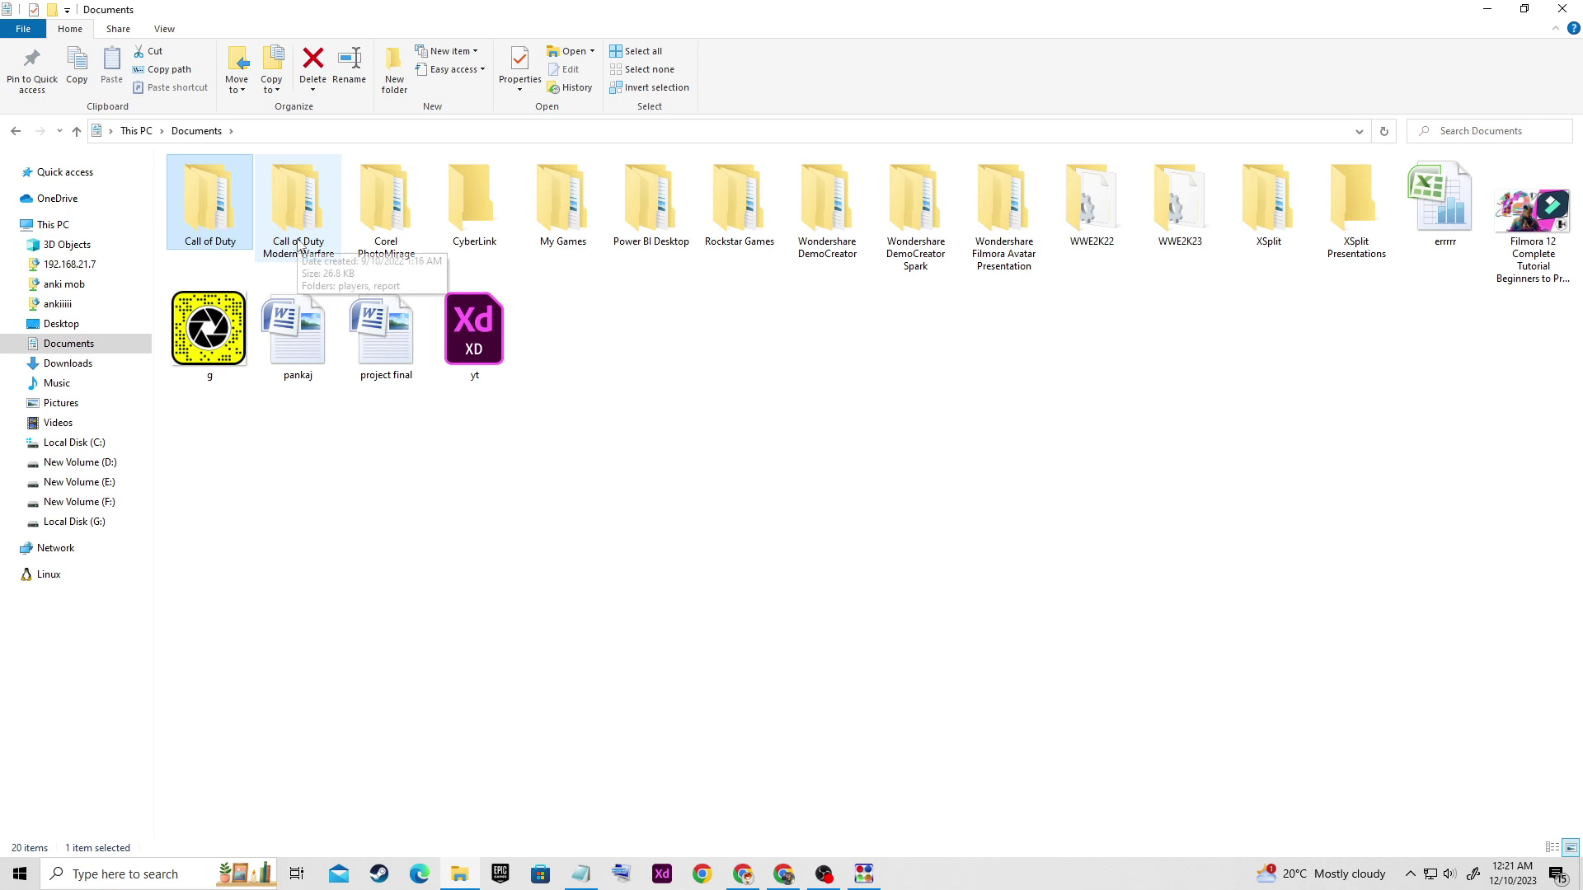
# - Browse to C:\Users\<profile>\AppData\Local, then show the desktop
pyautogui.click(102, 444)
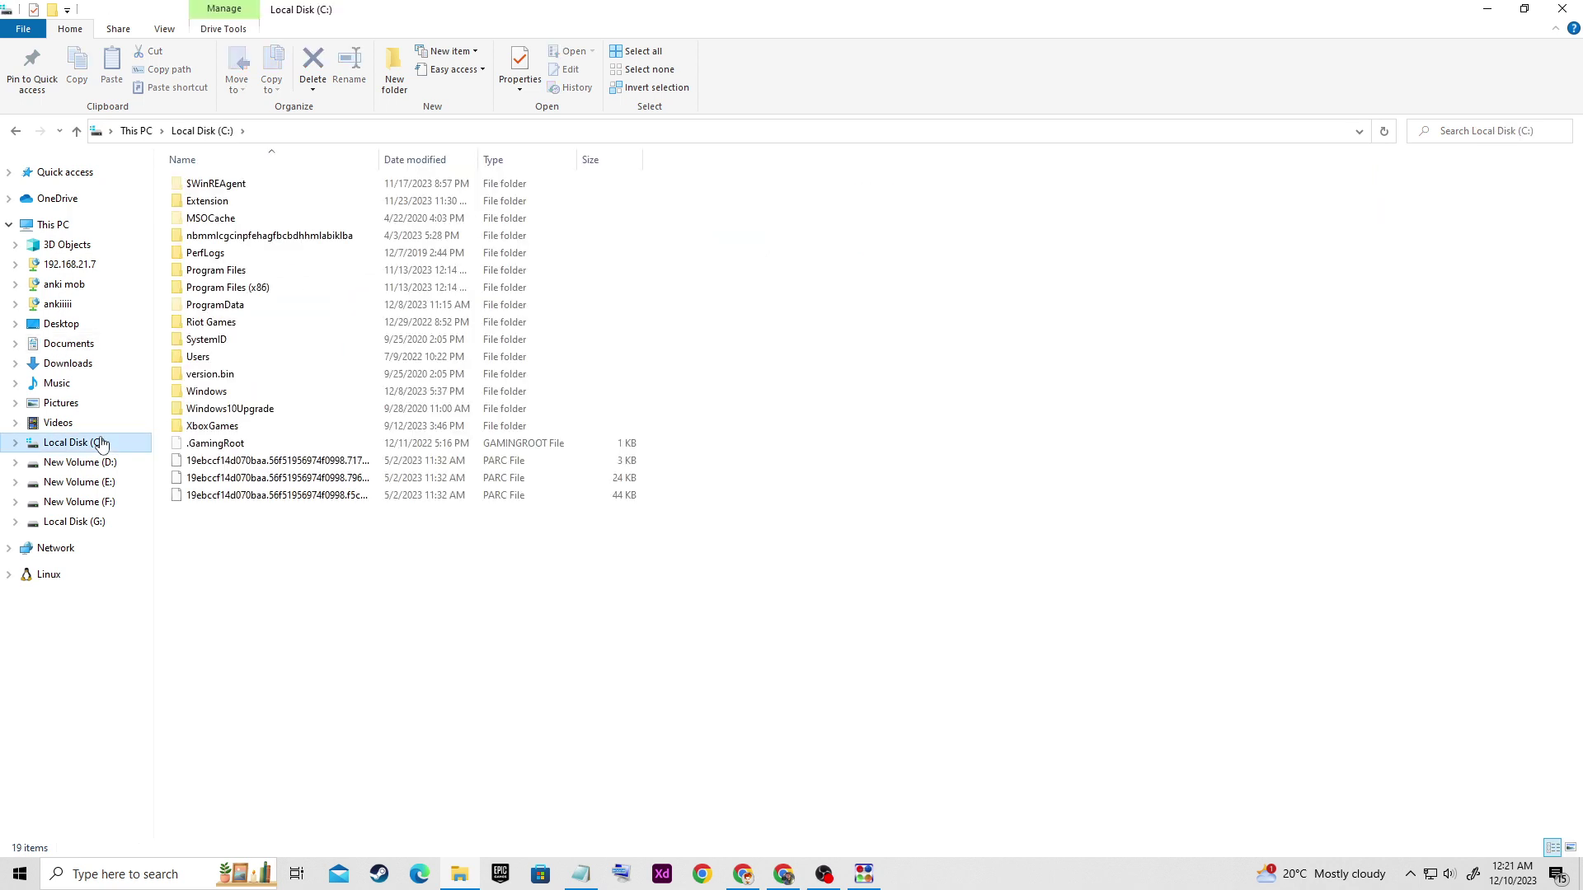
pyautogui.doubleClick(204, 351)
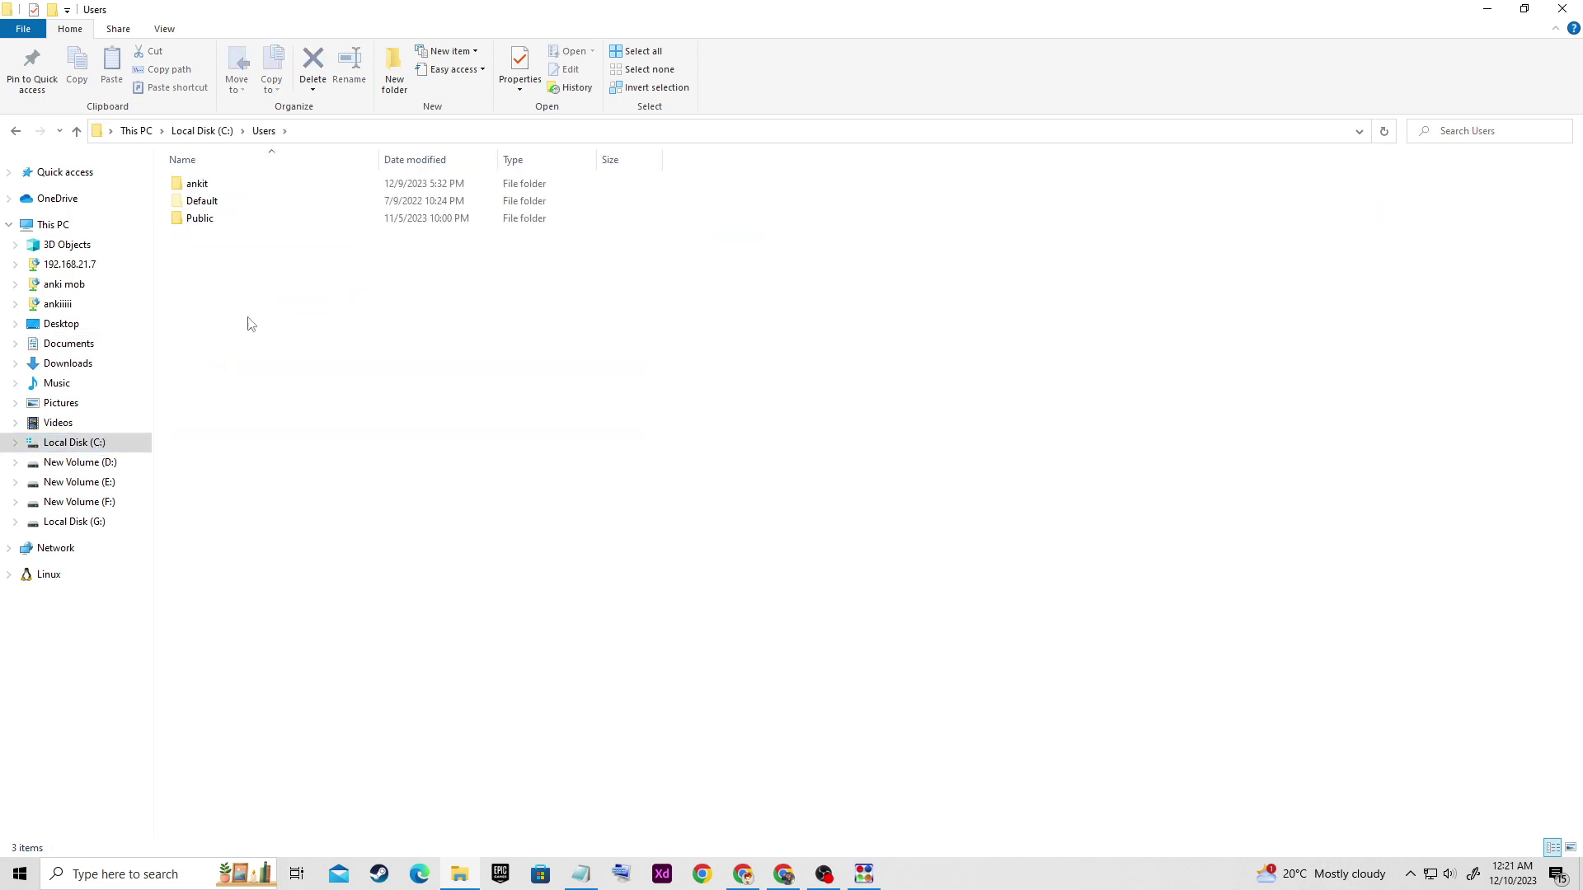
pyautogui.doubleClick(200, 186)
pyautogui.doubleClick(230, 288)
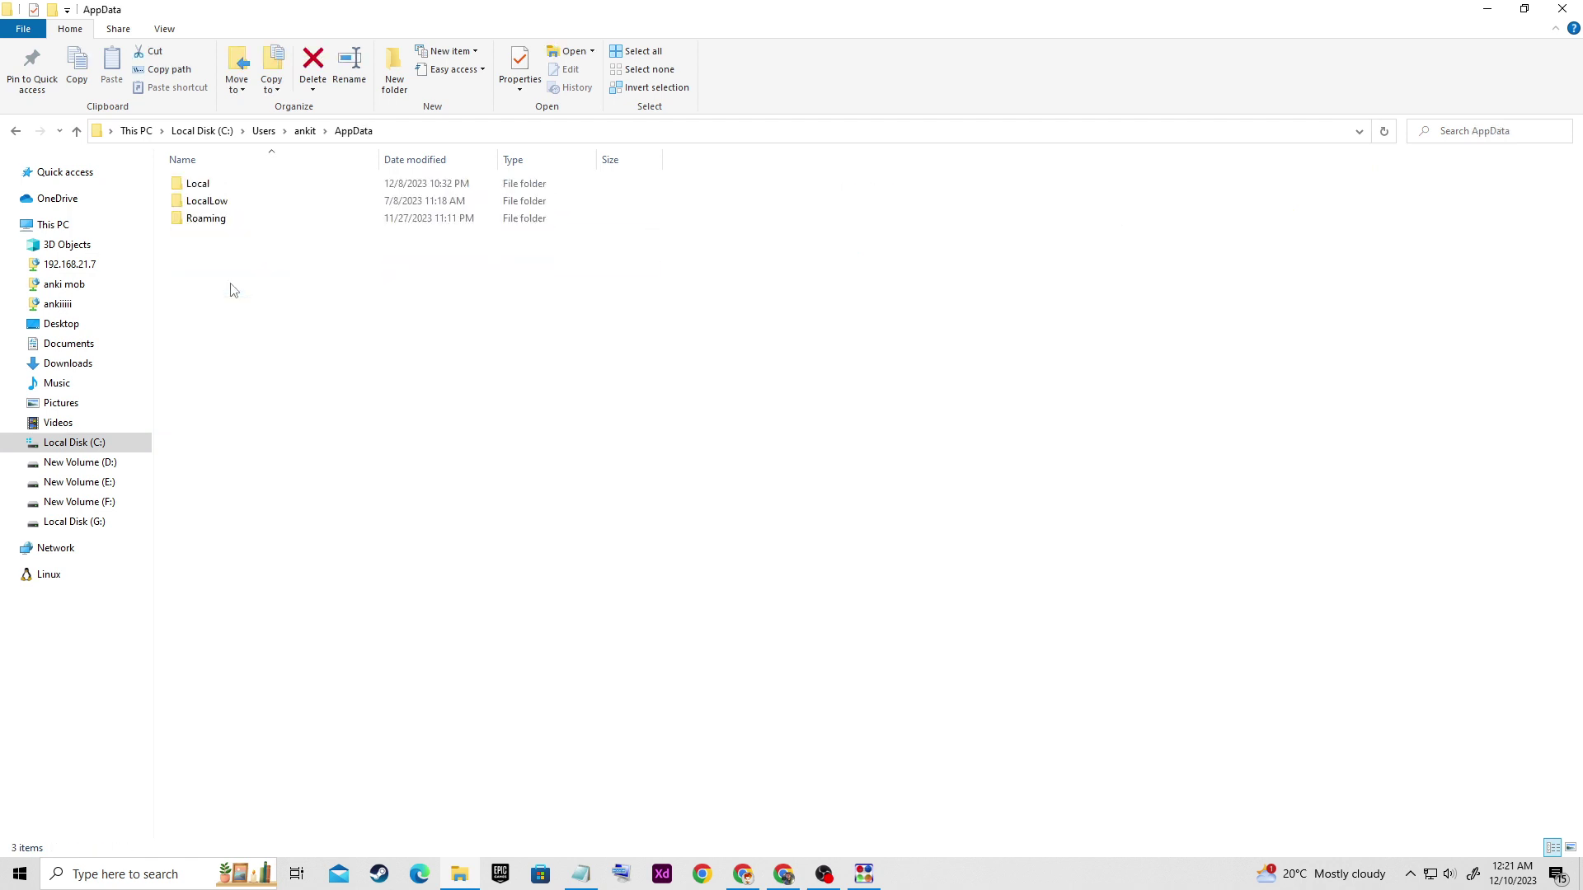
pyautogui.doubleClick(233, 185)
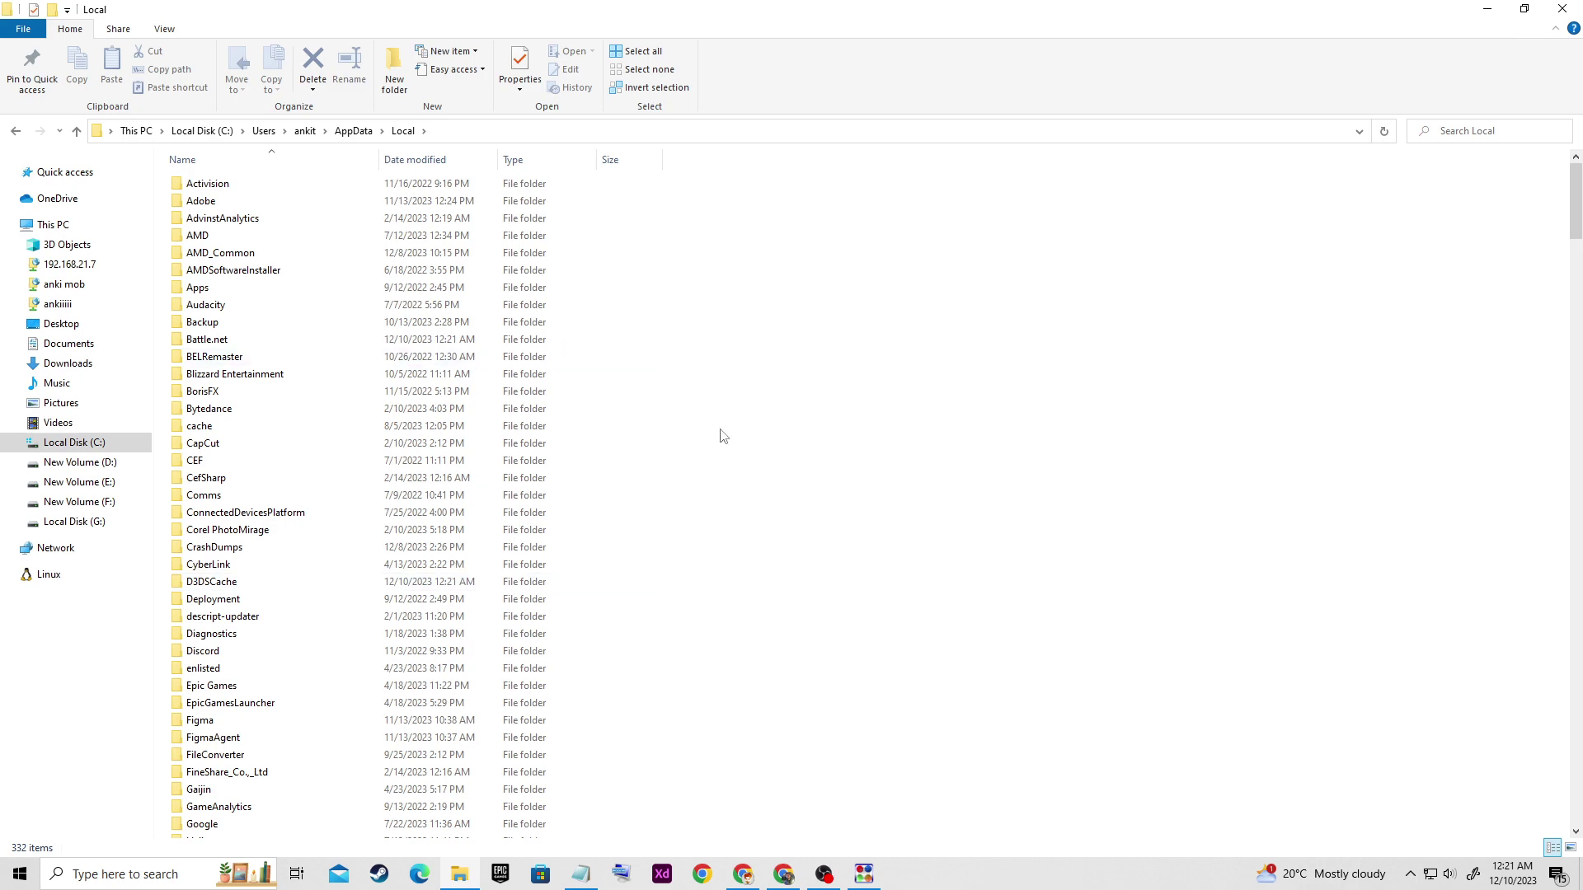
pyautogui.press('super+d')
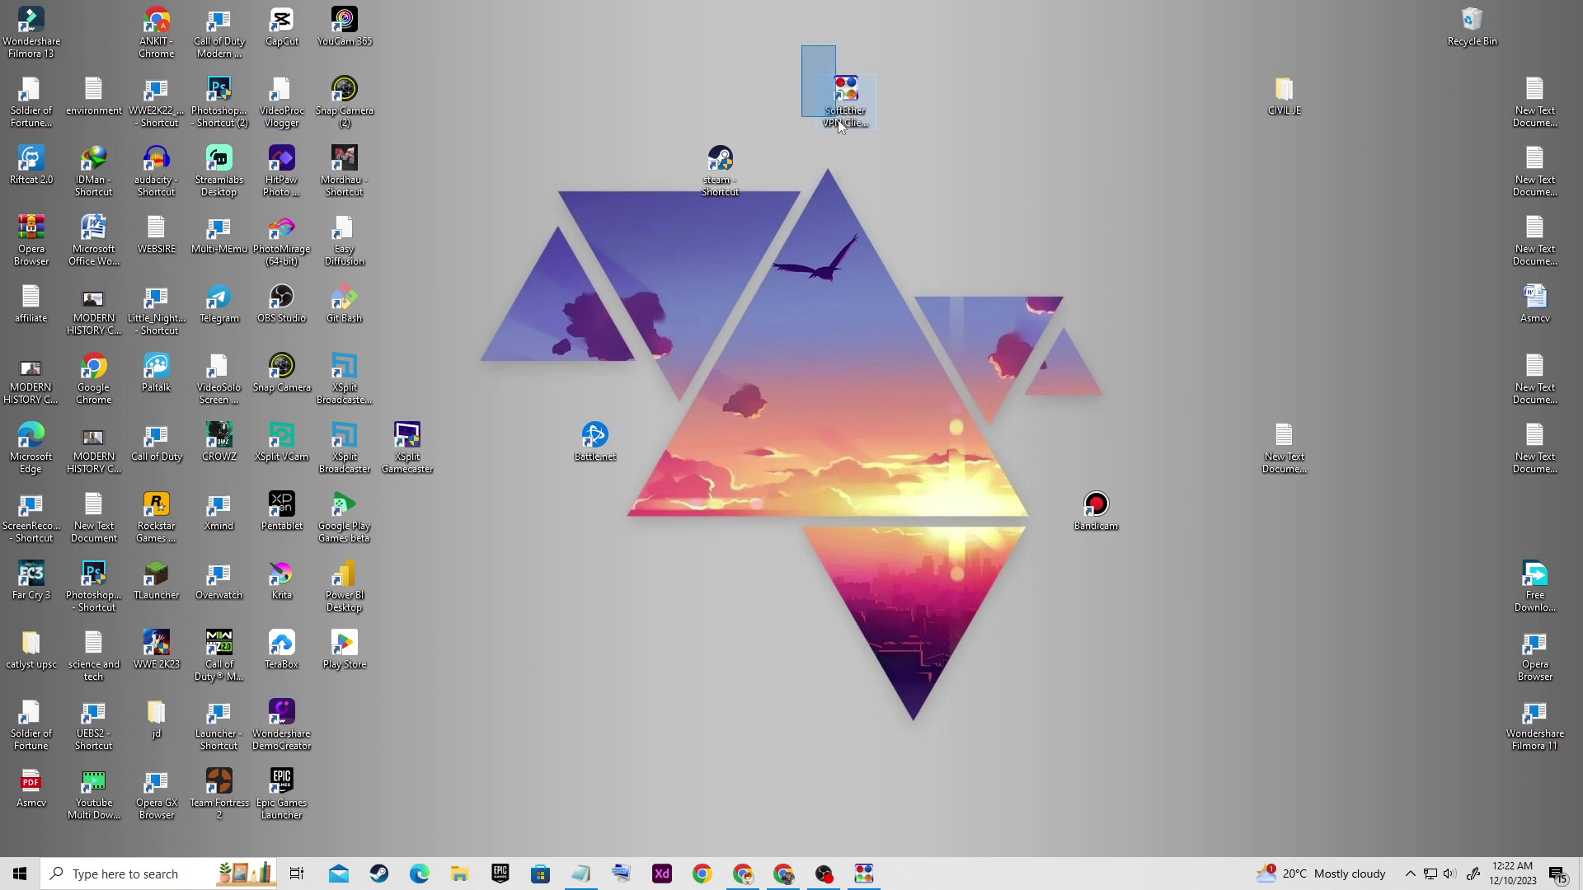
# - Launch the SoftEther VPN client from its desktop shortcut
pyautogui.moveTo(837, 120); pyautogui.dragTo(901, 154)
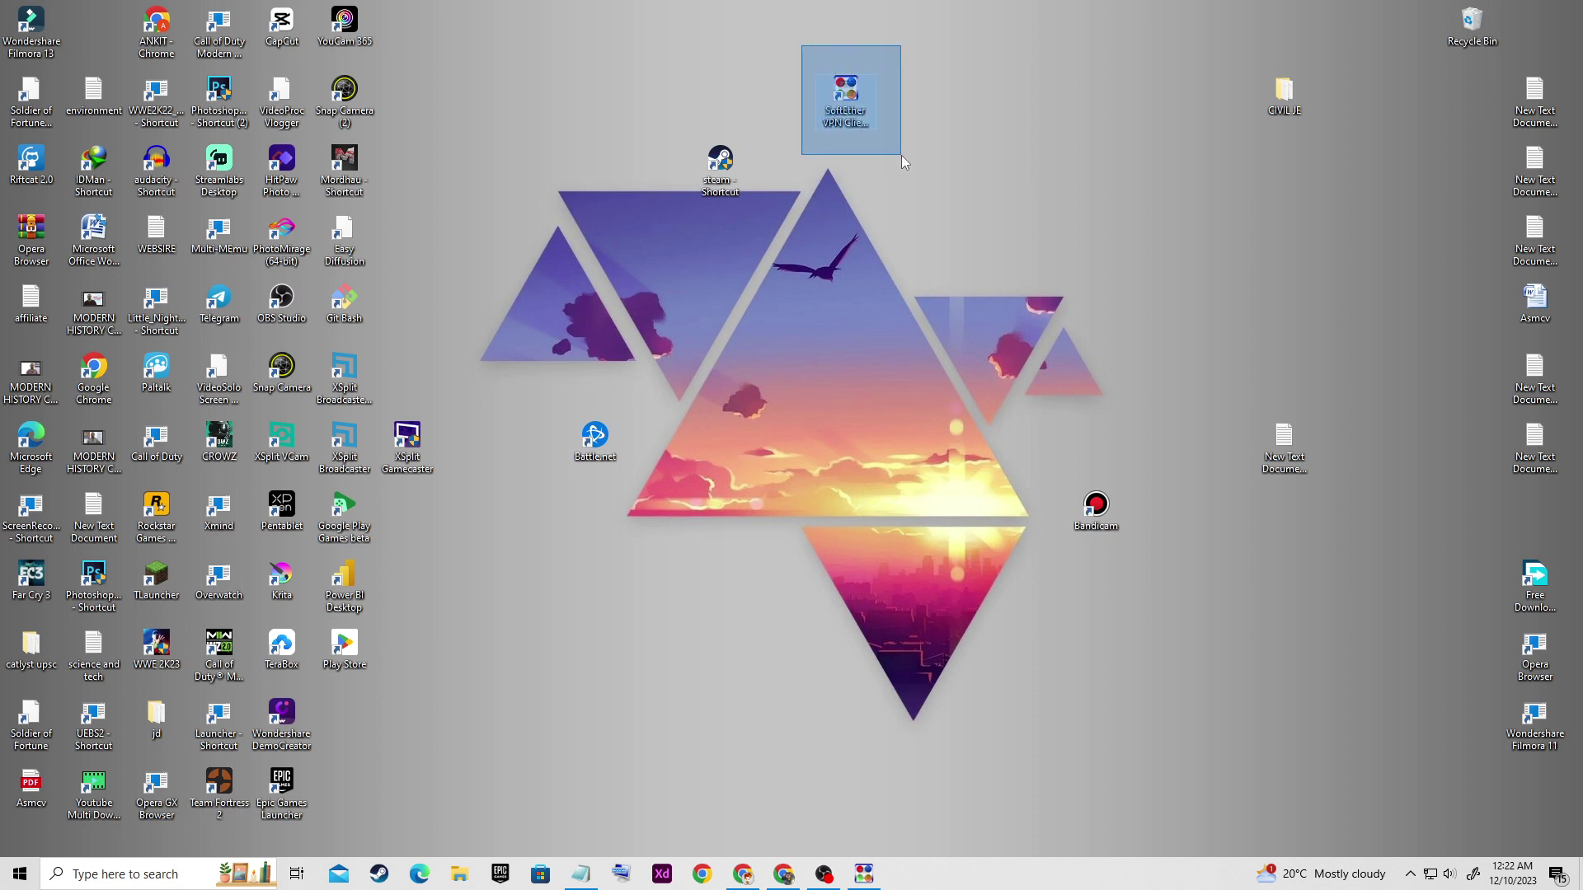
pyautogui.moveTo(901, 154); pyautogui.dragTo(902, 155)
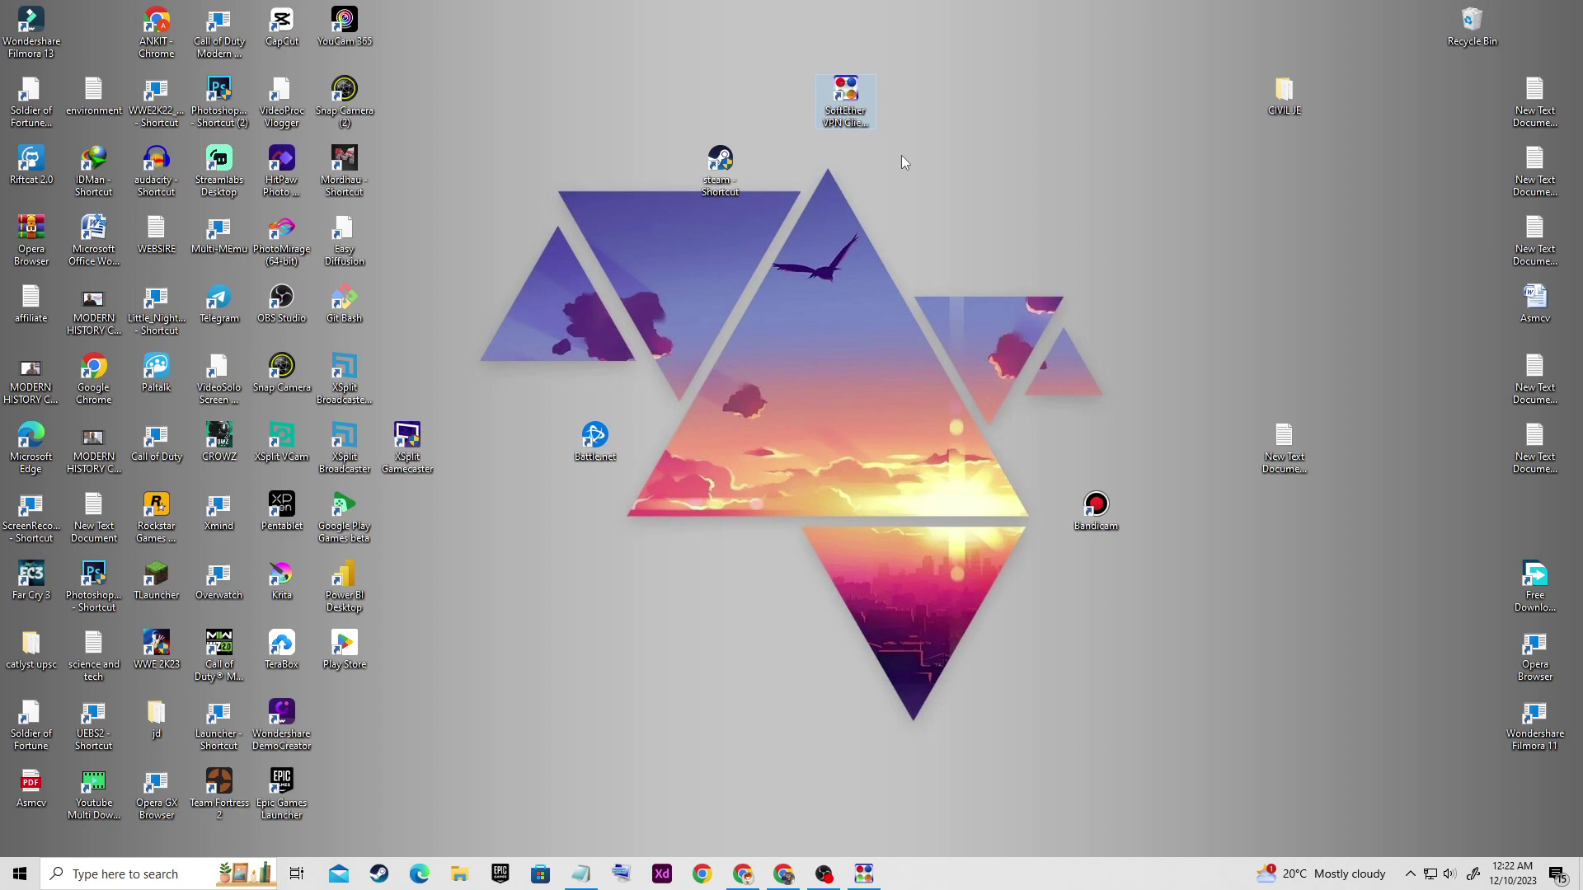
pyautogui.doubleClick(849, 112)
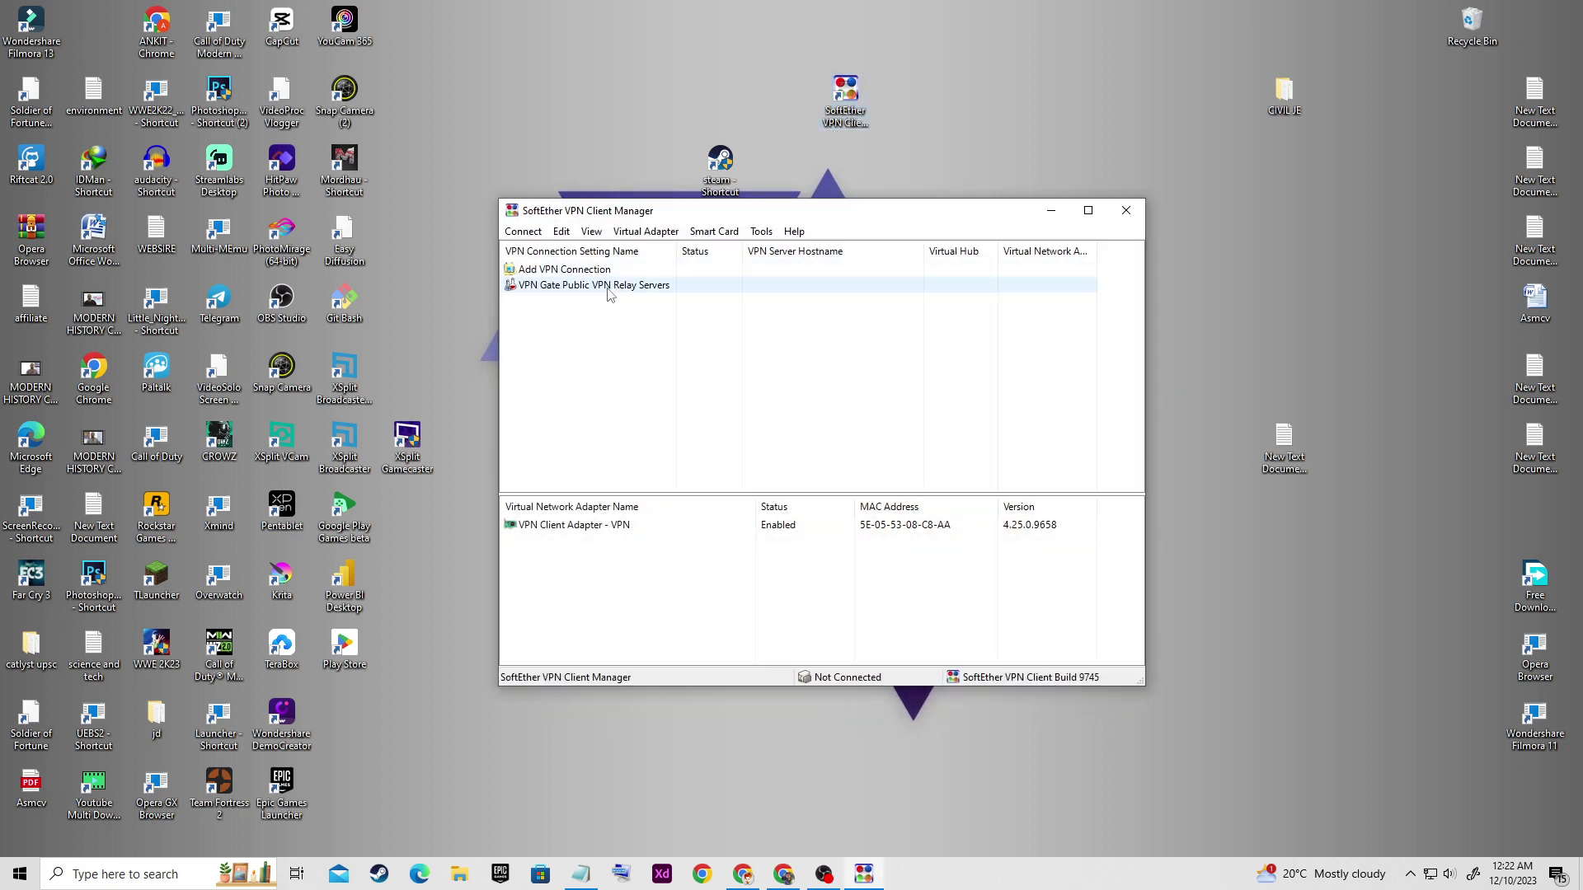
# - Connect to the United States VPN Gate relay server 68.180.120.157
pyautogui.doubleClick(607, 285)
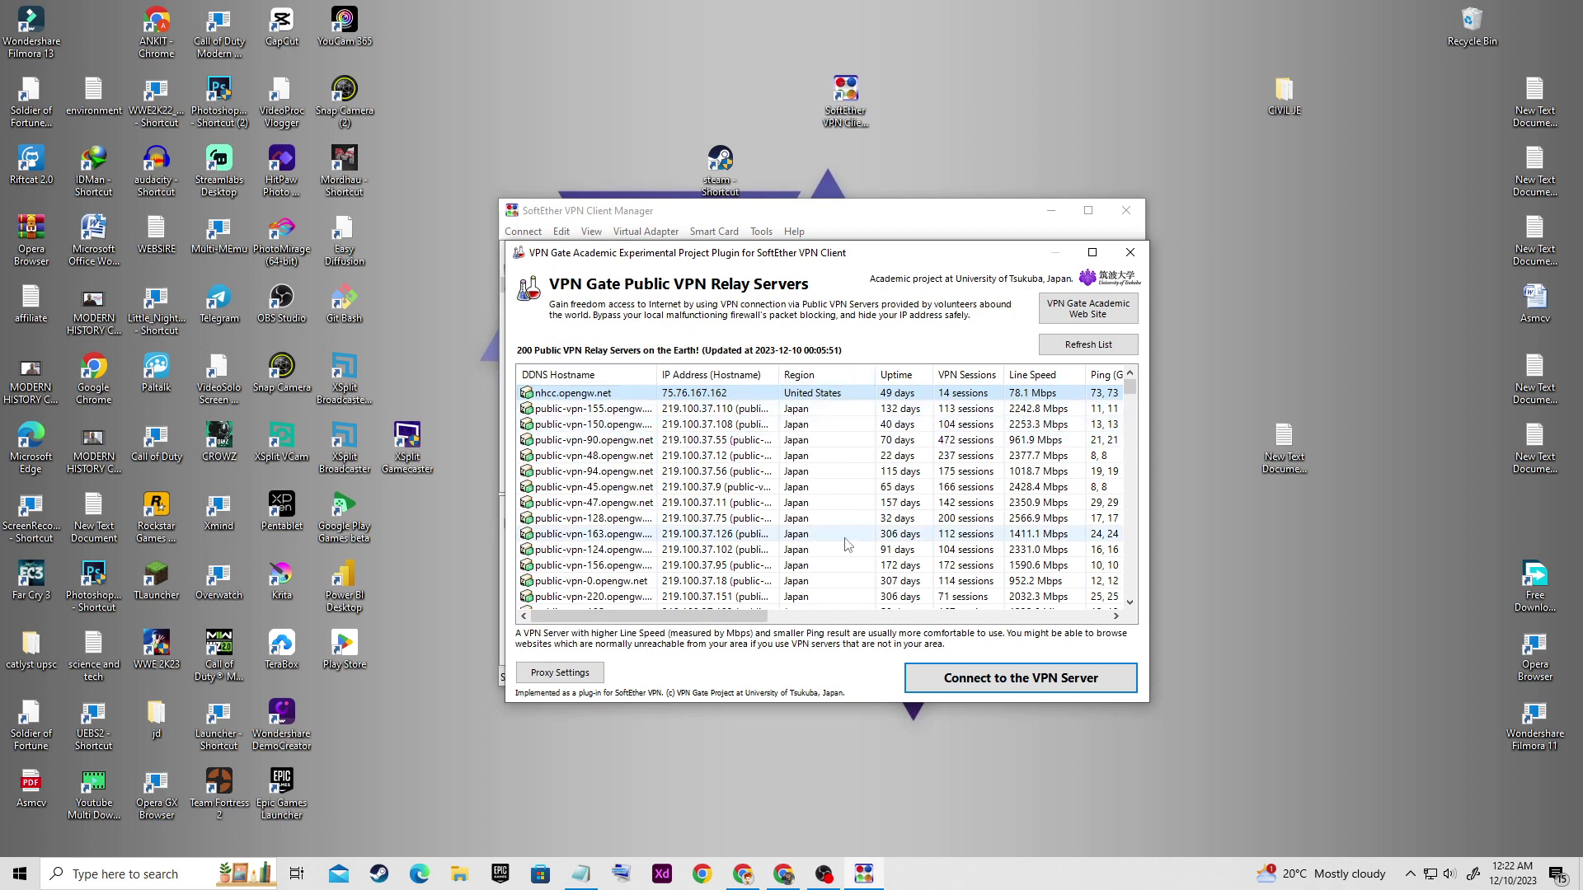
pyautogui.scroll(-5, 846, 545)
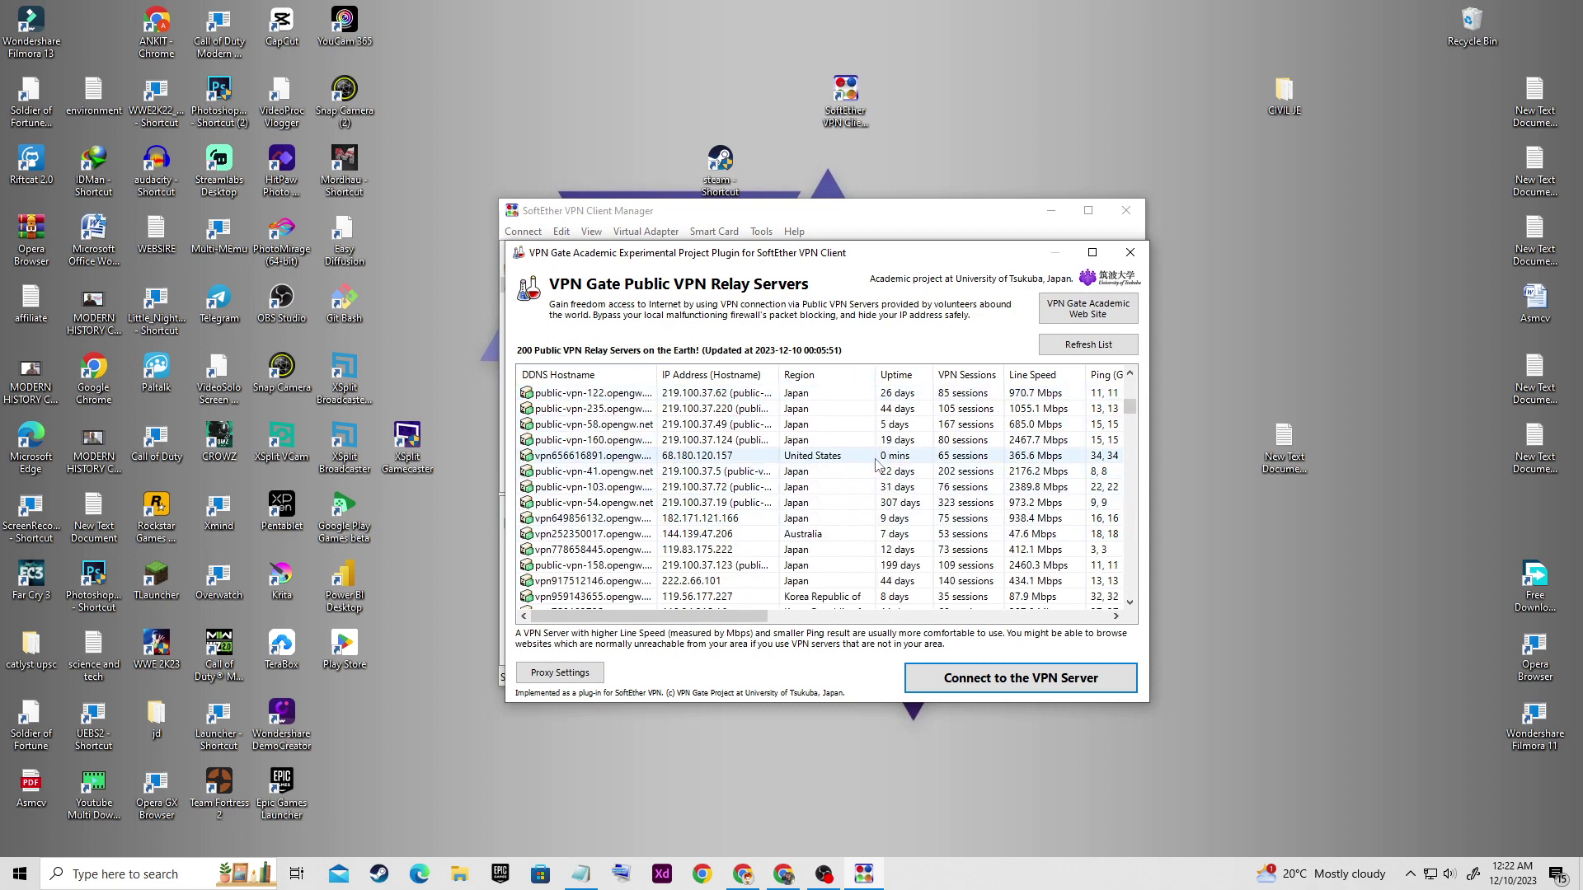
pyautogui.doubleClick(743, 455)
pyautogui.click(749, 479)
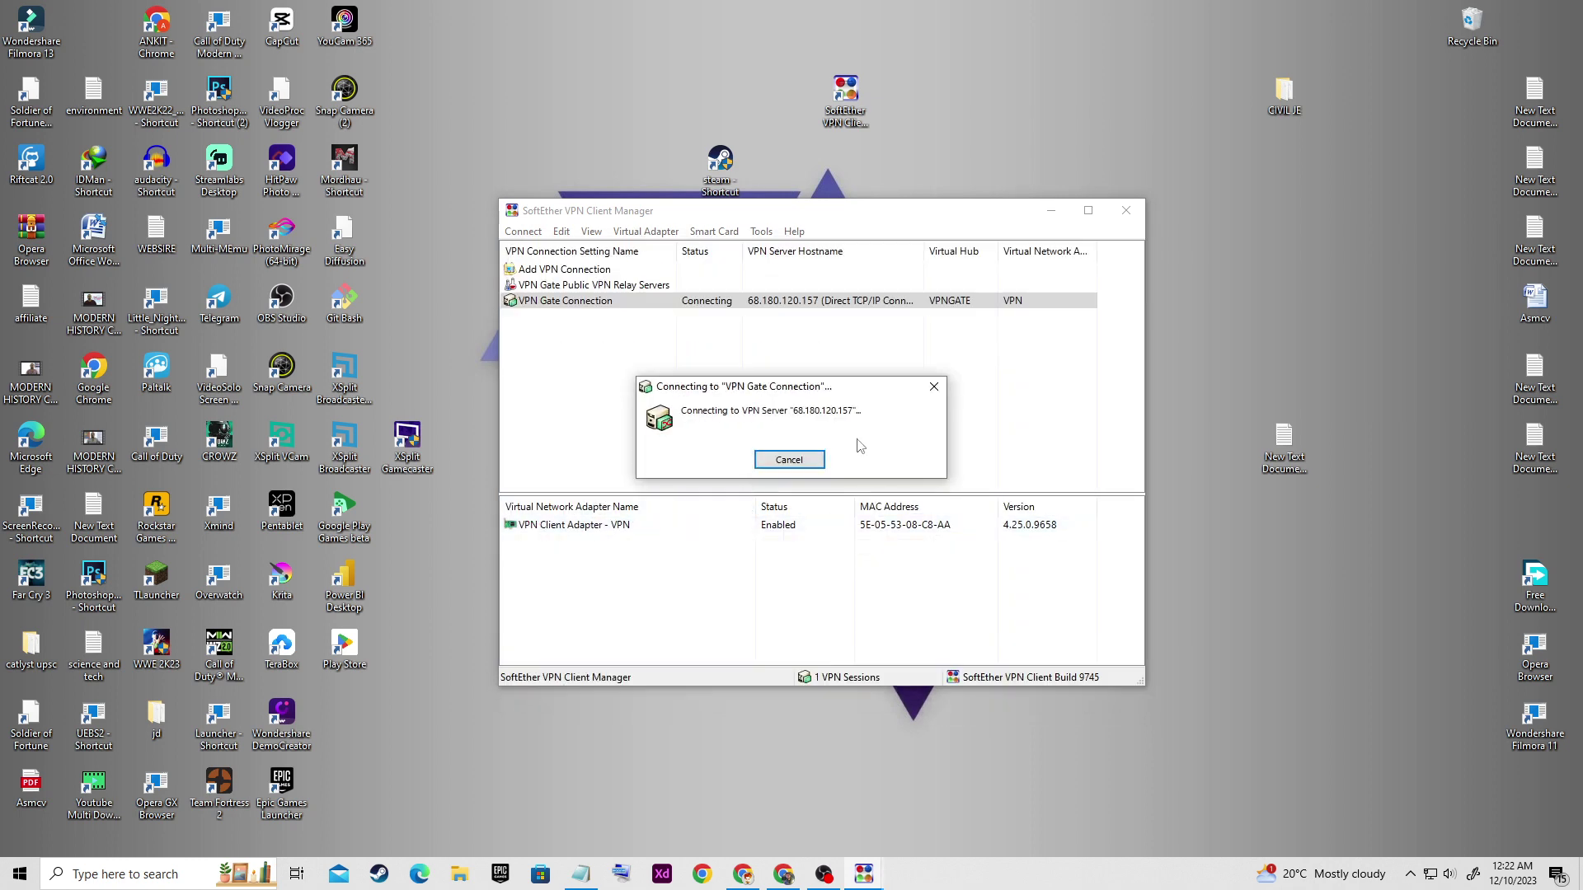